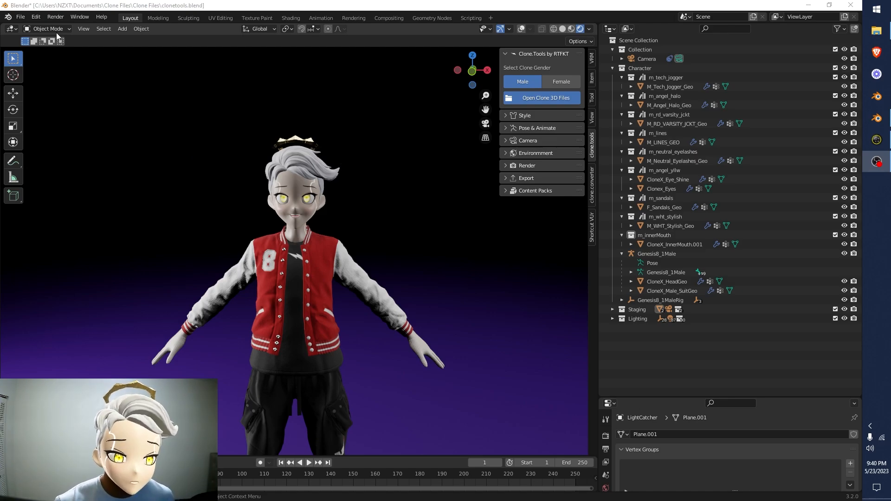
# Save the clone scene under the new file name AngelClone.blend in the Clone Files folder
pyautogui.click(20, 16)
pyautogui.click(37, 84)
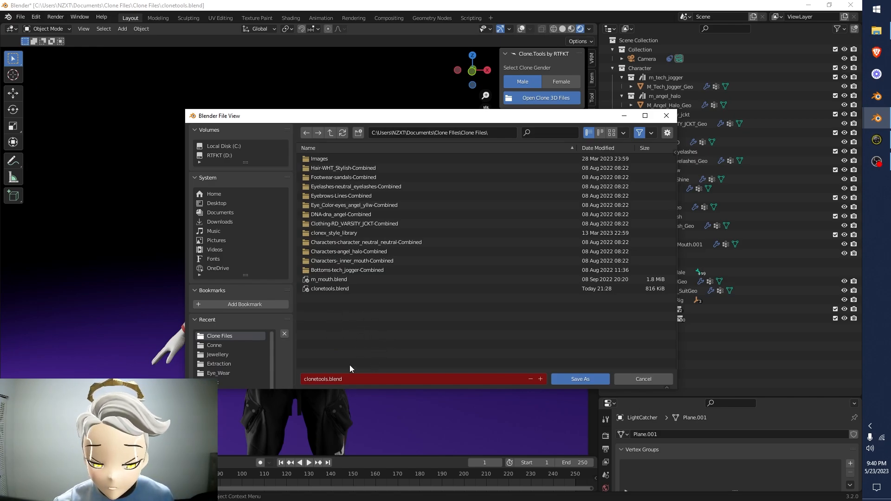
pyautogui.click(333, 382)
pyautogui.moveTo(328, 380); pyautogui.dragTo(303, 378)
pyautogui.press('BackSpace')
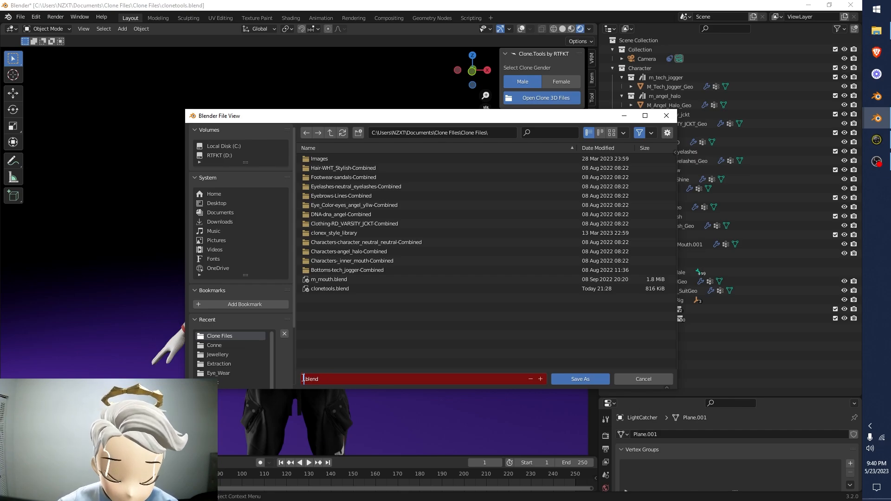
pyautogui.write('AngelClone')
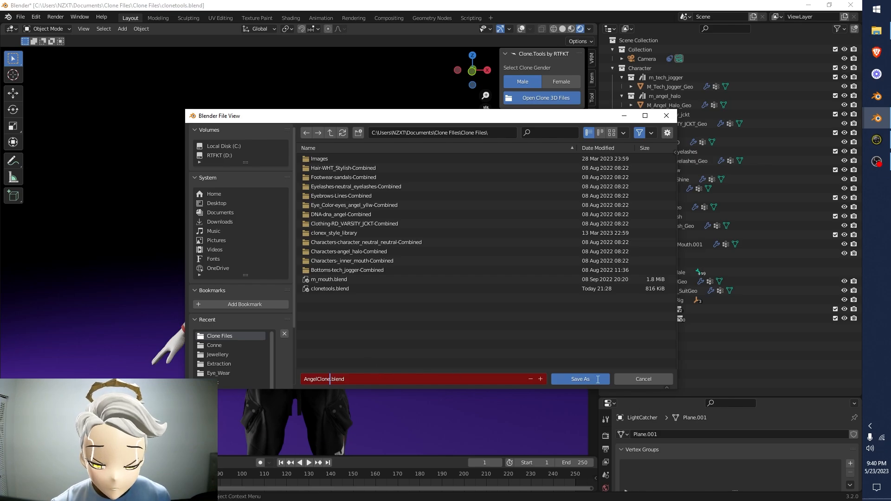
pyautogui.click(589, 377)
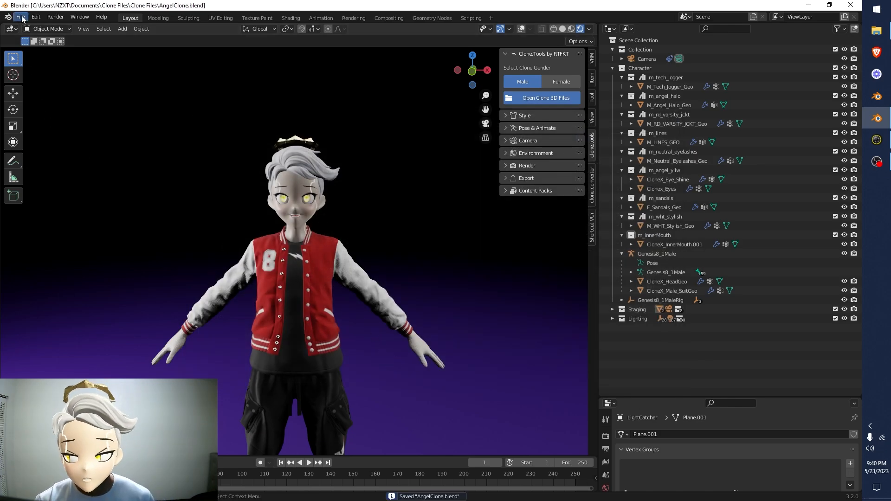
# Enable automatic packing of external resources and save AngelClone.blend again
pyautogui.click(22, 17)
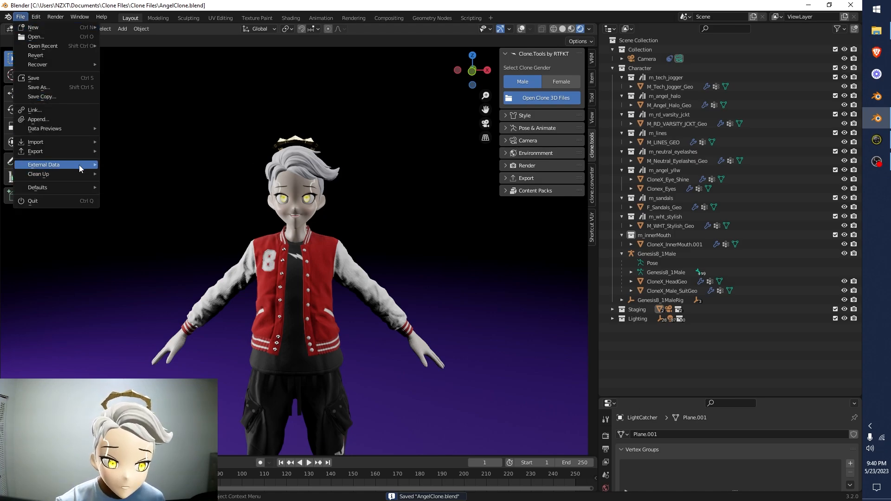
pyautogui.moveTo(80, 167)
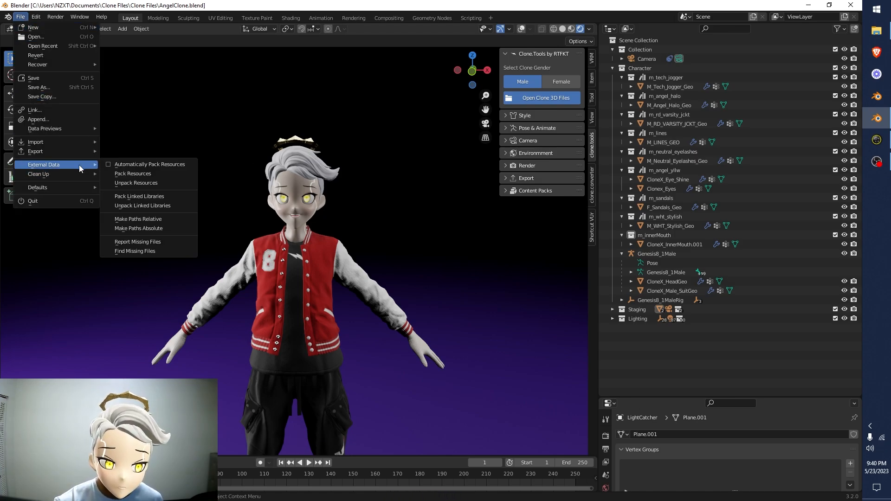
pyautogui.click(138, 165)
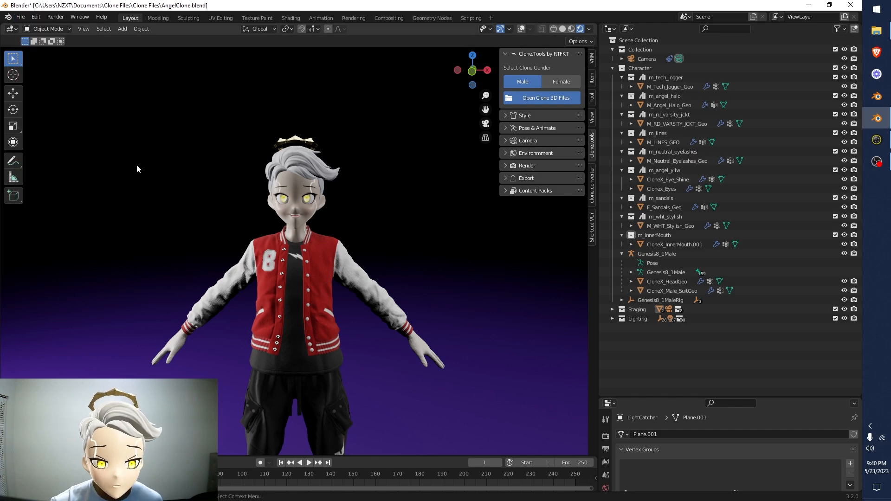
pyautogui.click(20, 16)
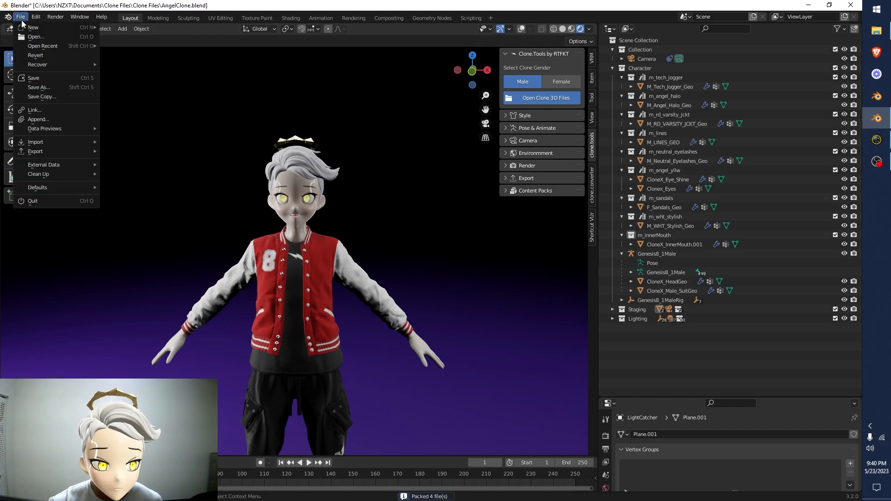
pyautogui.click(35, 79)
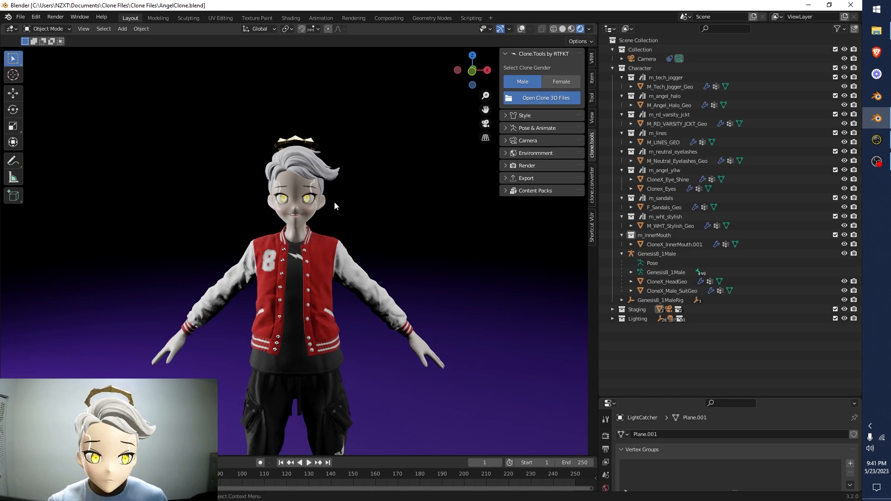
# Start a new file with the default cube scene
pyautogui.click(21, 17)
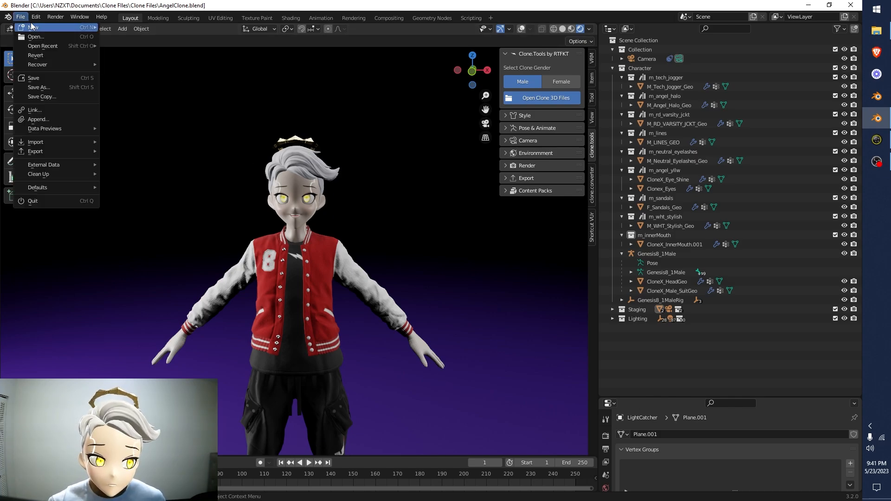
pyautogui.moveTo(32, 28)
pyautogui.click(116, 27)
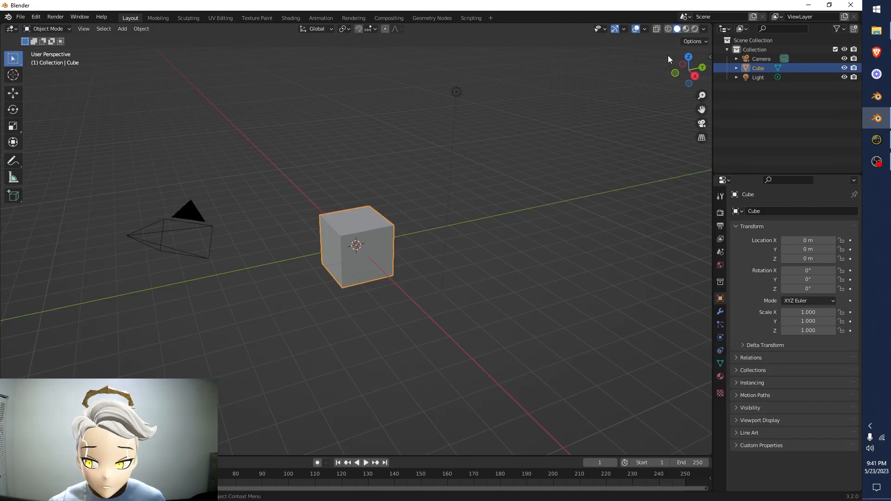
# Load the second male clone with Clone.Tools from the Clone Files Blue folder in Documents
pyautogui.click(709, 56)
pyautogui.click(707, 129)
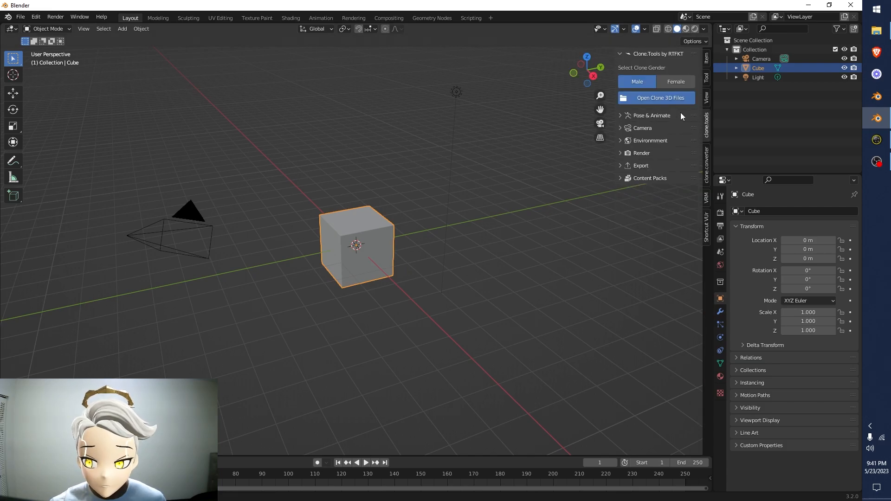
pyautogui.click(656, 98)
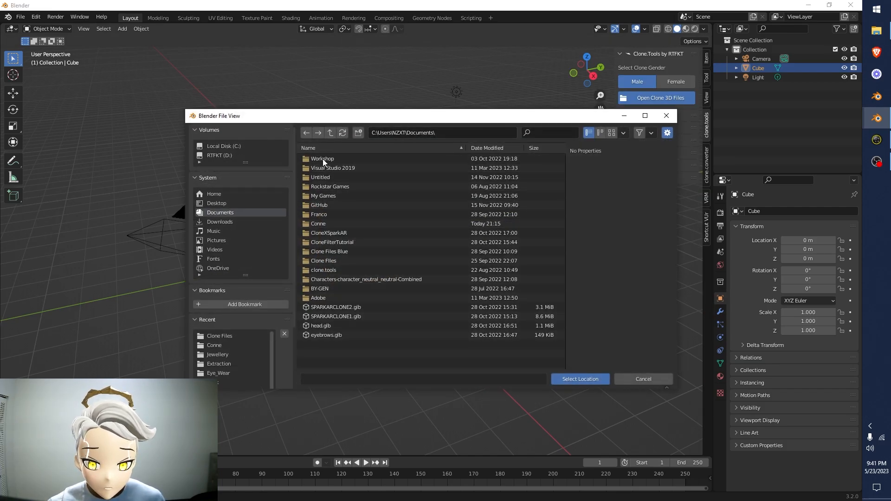
pyautogui.doubleClick(329, 252)
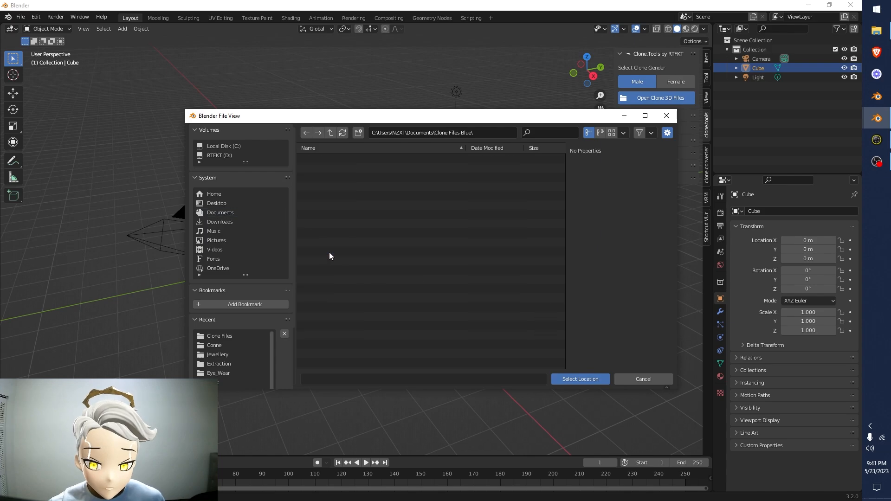
pyautogui.click(580, 379)
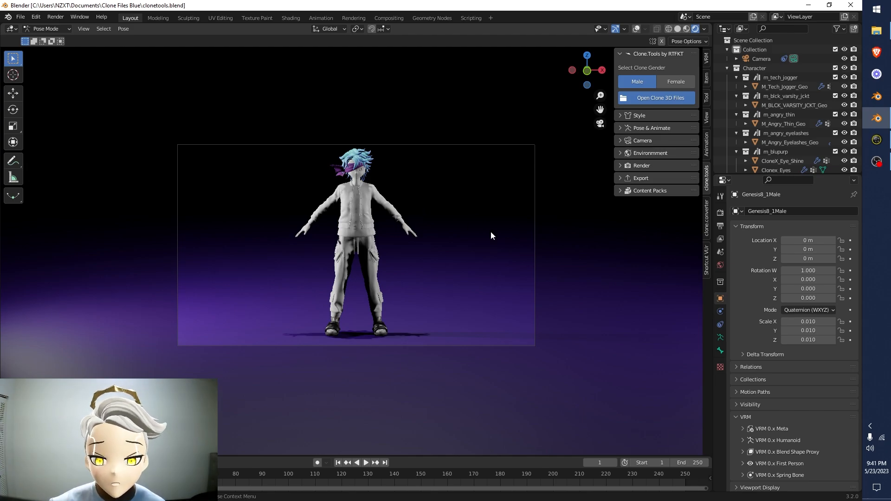
pyautogui.scroll(2, 485, 199)
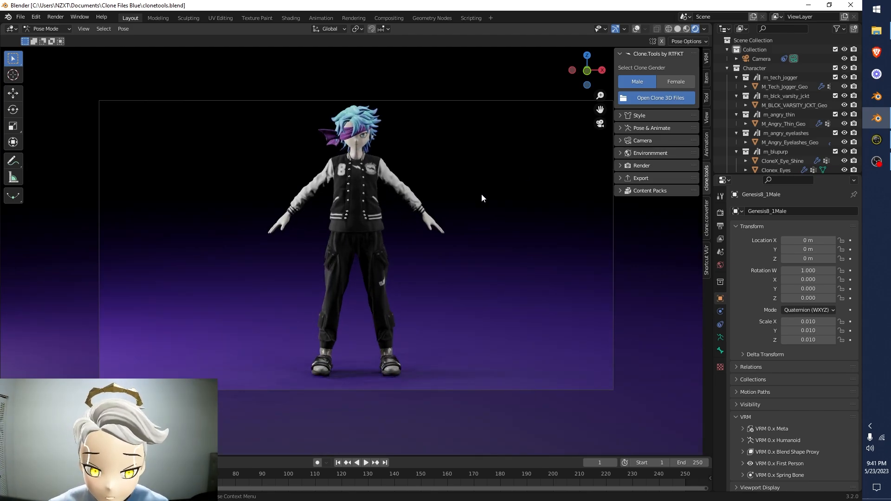
pyautogui.scroll(-2, 482, 194)
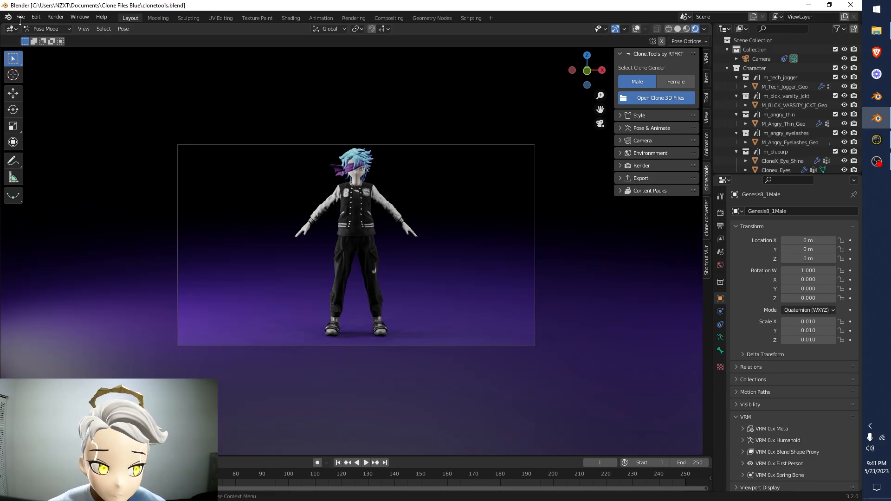
# Start an Append and browse up to the Clone Files folder to open AngelClone.blend as the source
pyautogui.click(20, 17)
pyautogui.click(65, 118)
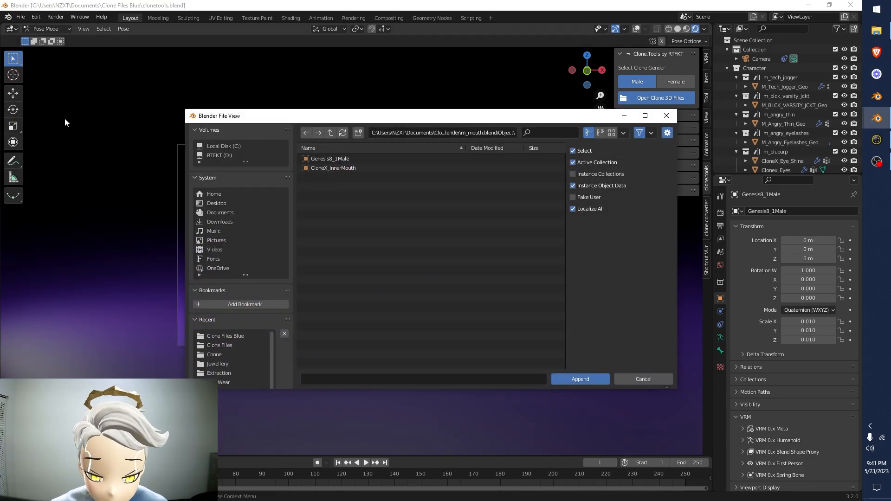
pyautogui.click(20, 17)
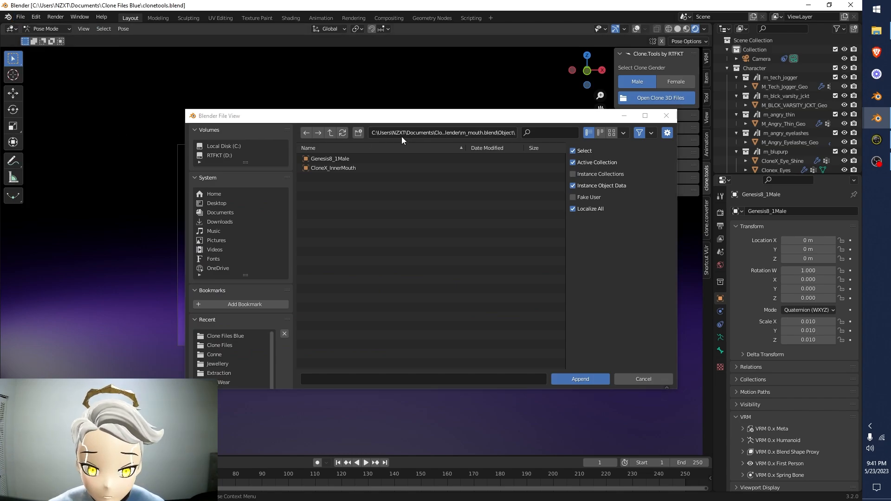
pyautogui.click(330, 133)
pyautogui.click(333, 133)
pyautogui.click(333, 134)
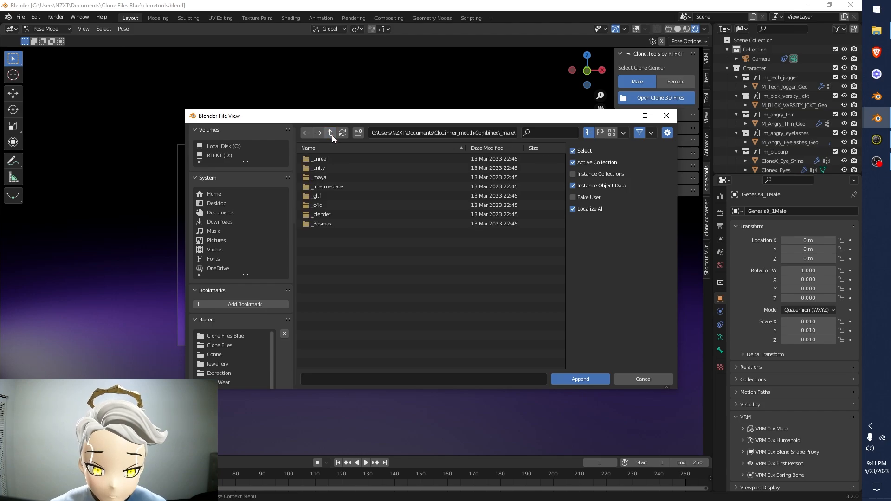
pyautogui.click(332, 135)
pyautogui.click(332, 135)
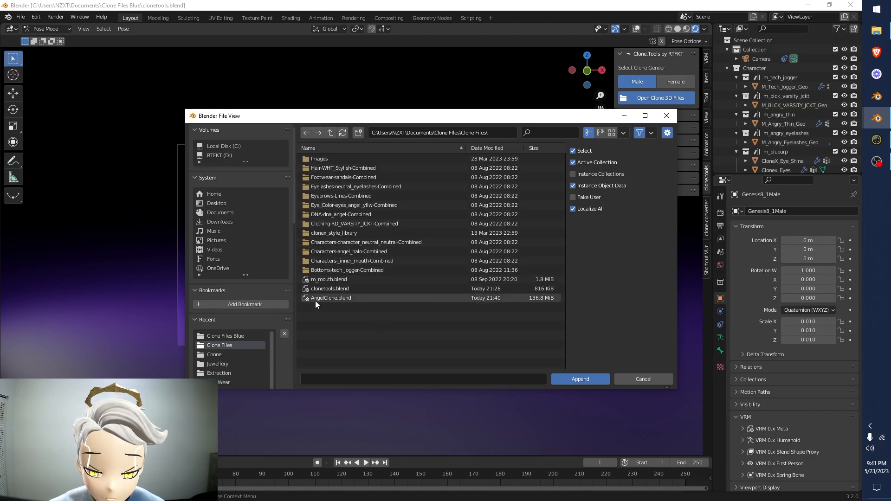
pyautogui.doubleClick(366, 297)
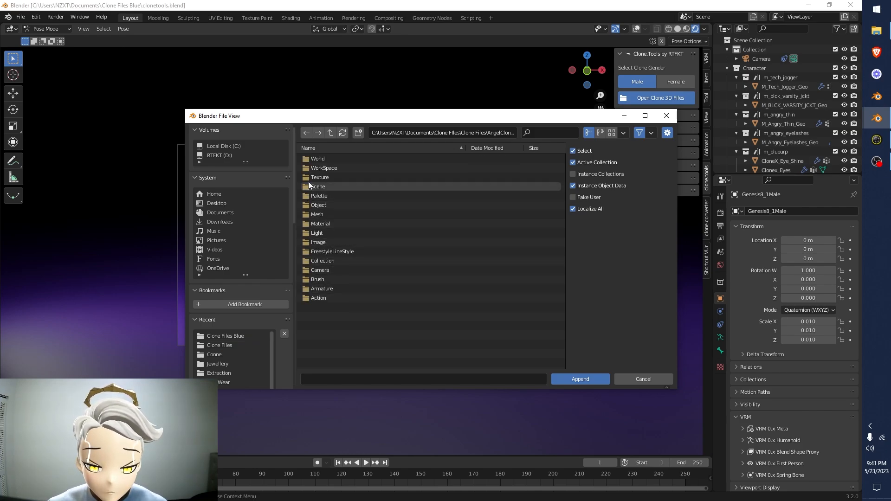
# Append the Character collection from AngelClone.blend's Collection folder into the scene
pyautogui.doubleClick(365, 263)
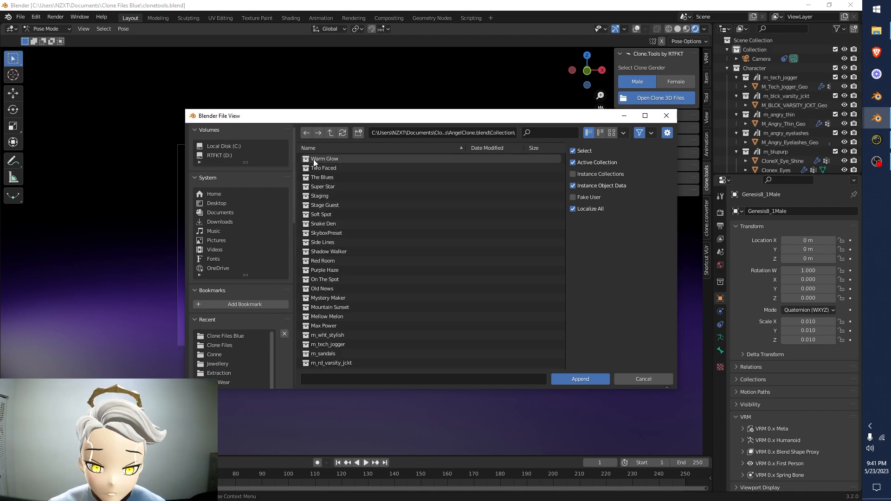
pyautogui.scroll(-5, 334, 170)
pyautogui.scroll(-3, 336, 213)
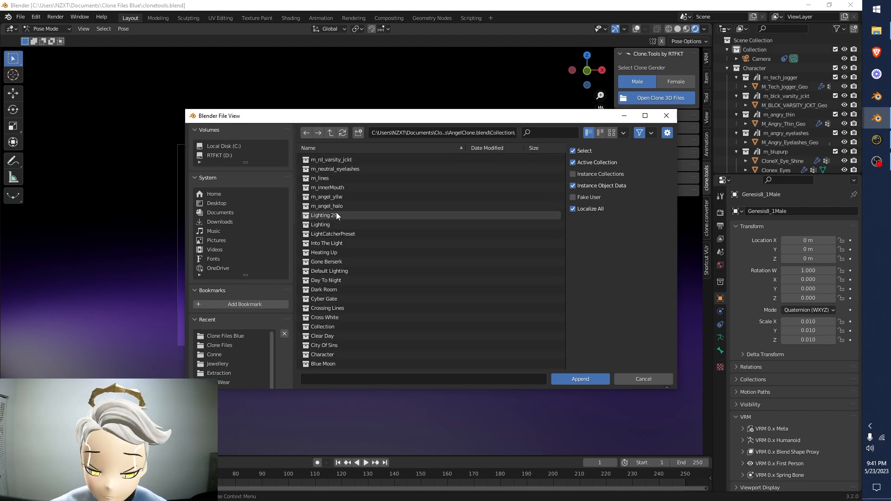
pyautogui.click(335, 355)
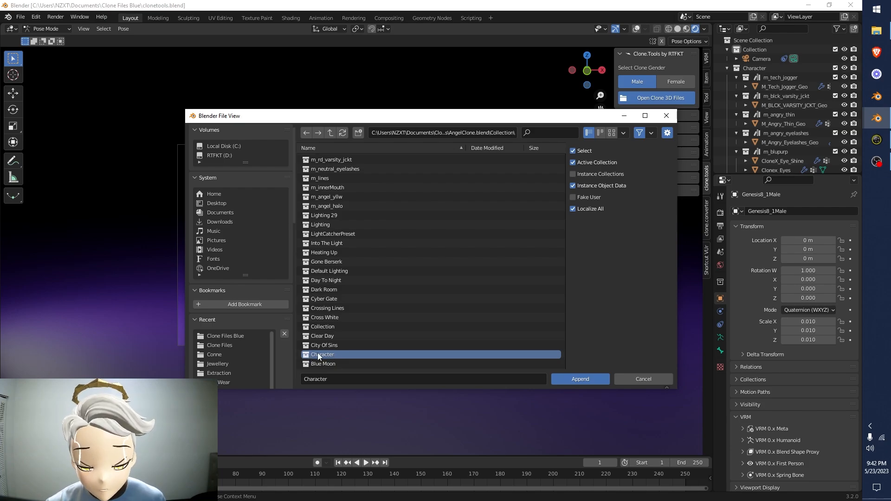
pyautogui.click(570, 378)
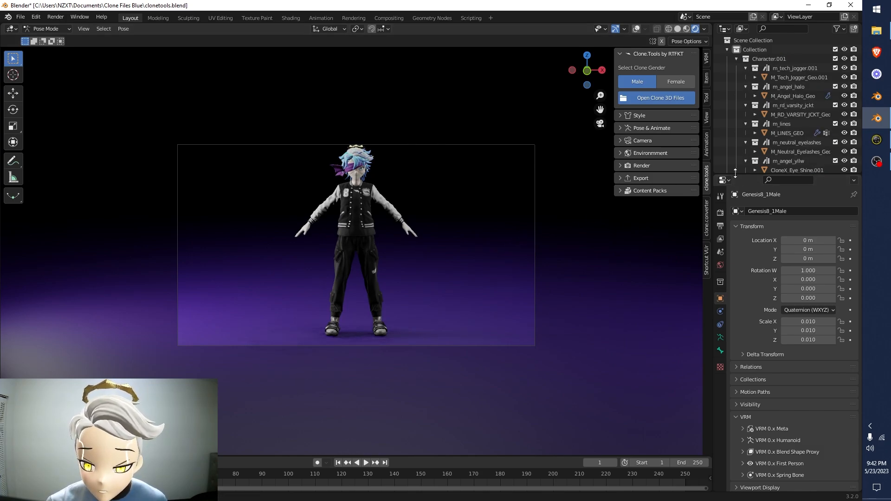
# Enlarge the outliner, rename the original clone's Character collection to BlueHair and collapse it
pyautogui.moveTo(733, 178); pyautogui.dragTo(733, 356)
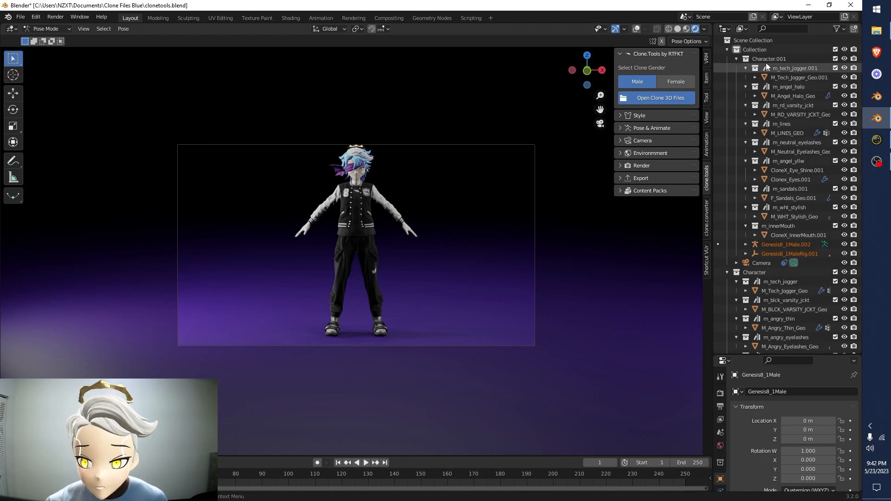
pyautogui.click(748, 275)
pyautogui.press('F2')
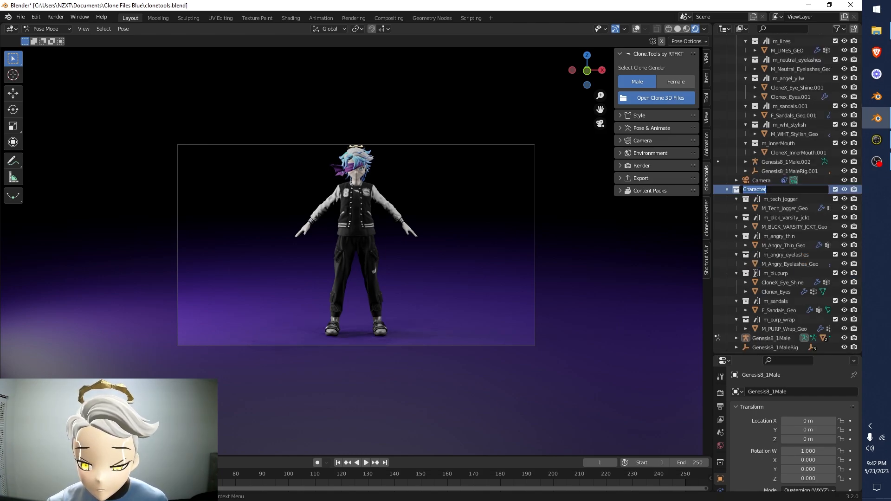
pyautogui.write('BlueHair')
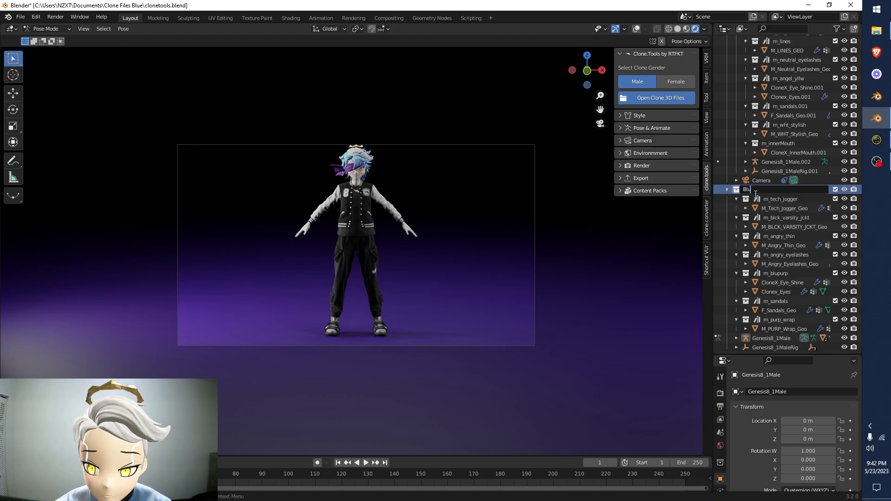
pyautogui.press('Return')
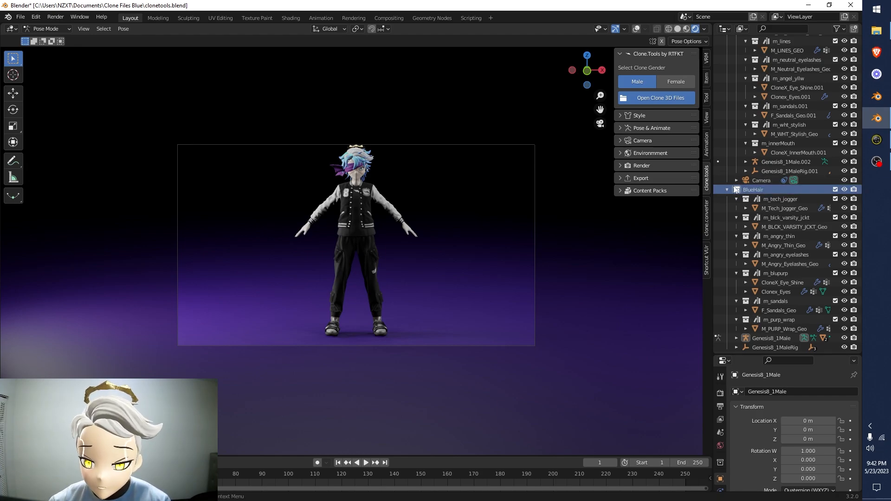
pyautogui.click(727, 189)
pyautogui.click(727, 208)
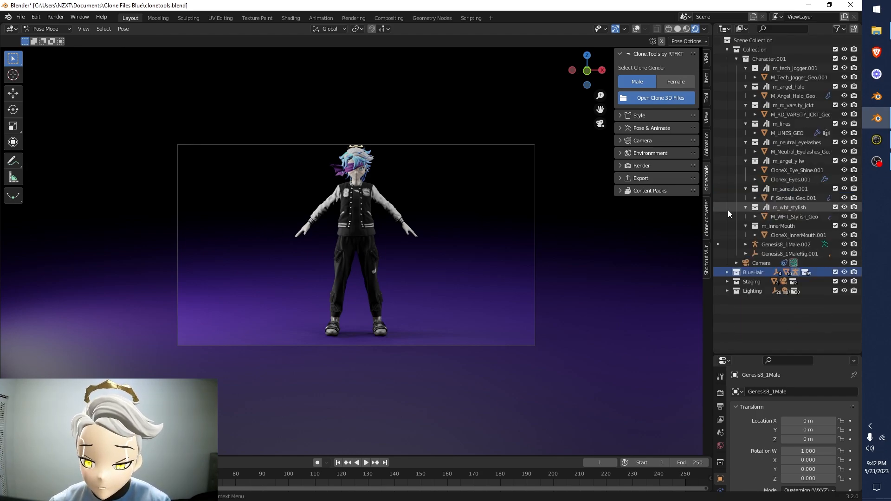
pyautogui.click(727, 273)
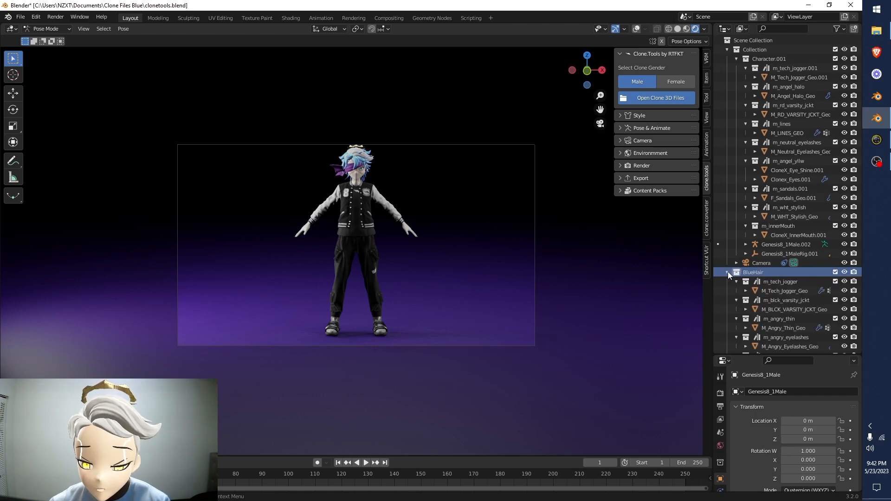
pyautogui.click(727, 272)
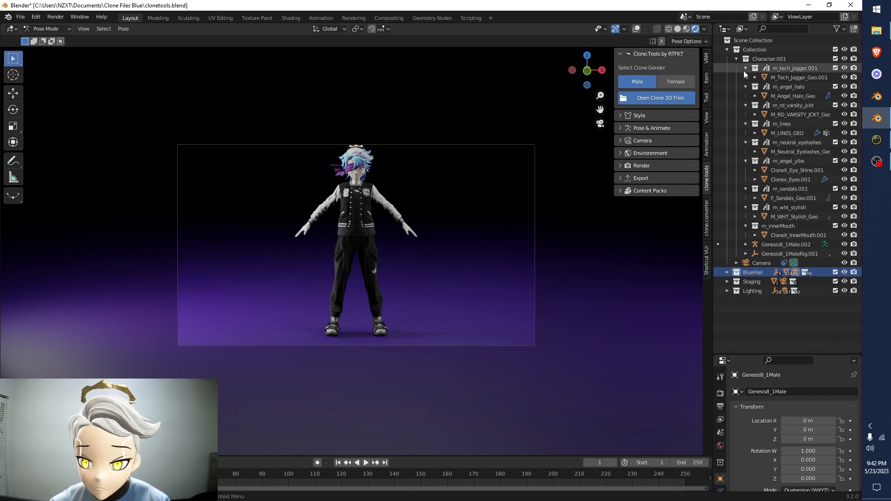
# Rename the appended Character.001 collection to AngelClone
pyautogui.doubleClick(767, 59)
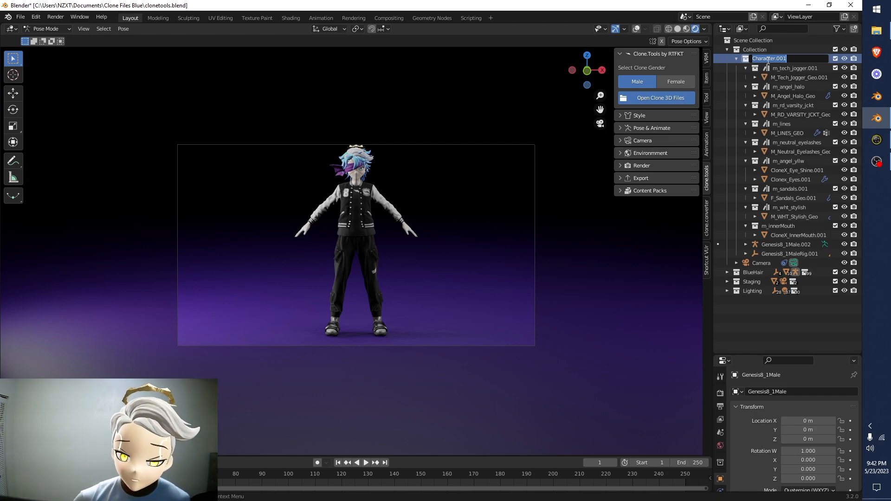
pyautogui.write('A')
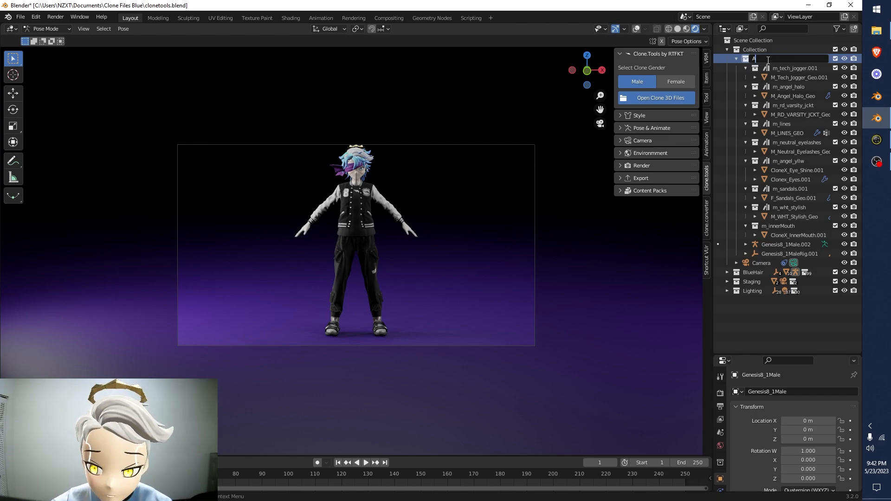
pyautogui.write('ngelClone')
pyautogui.press('Return')
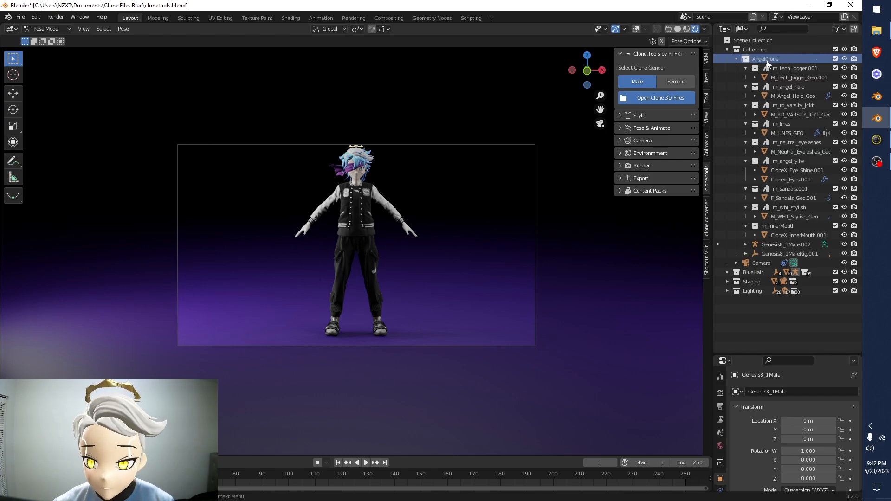
# Collapse the AngelClone collection and move it out of Collection to the top level of the scene, beside BlueHair
pyautogui.click(736, 59)
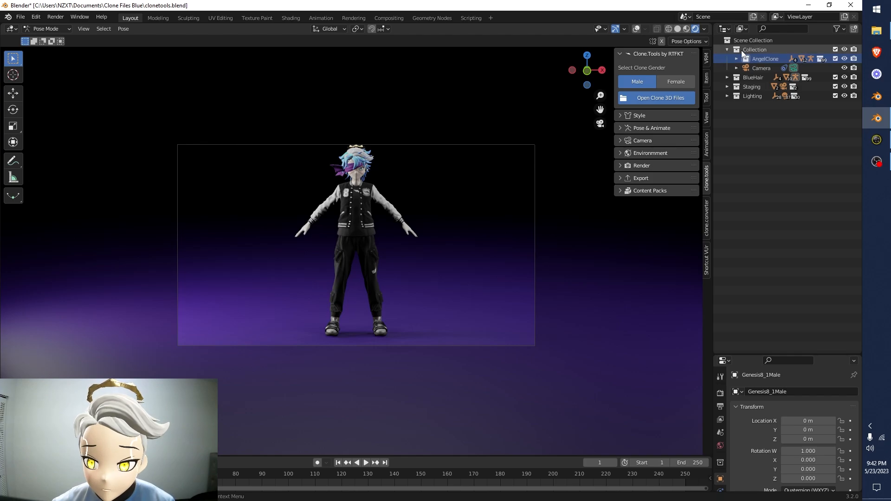
pyautogui.moveTo(748, 58); pyautogui.dragTo(742, 74)
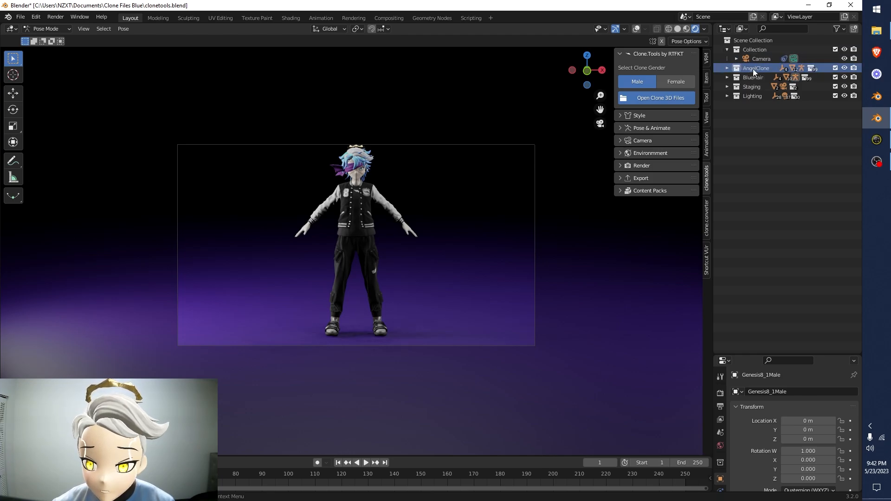
pyautogui.click(755, 50)
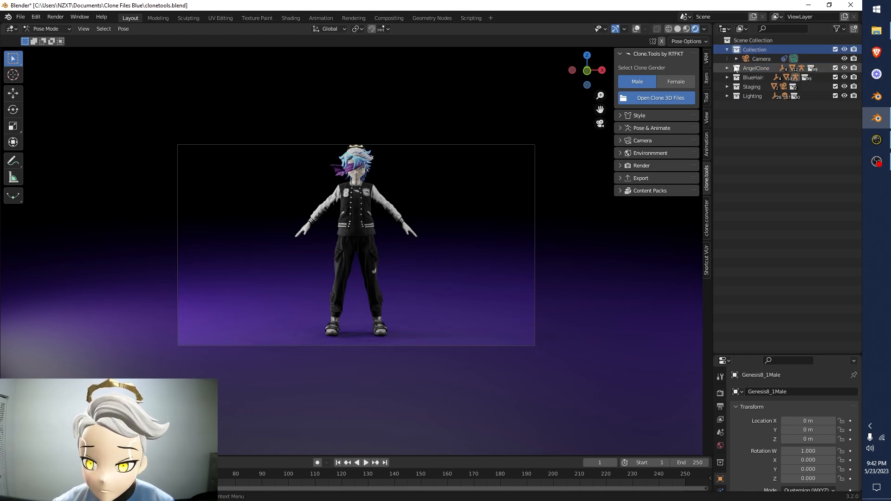
pyautogui.click(748, 68)
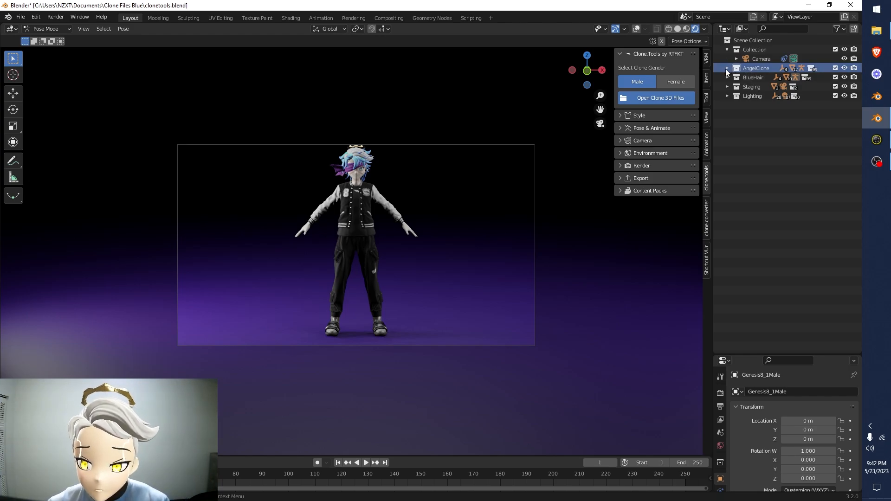
# Expand AngelClone, select its Genesis8_1Male.002 armature, show the viewport overlays and switch to Object Mode
pyautogui.click(727, 68)
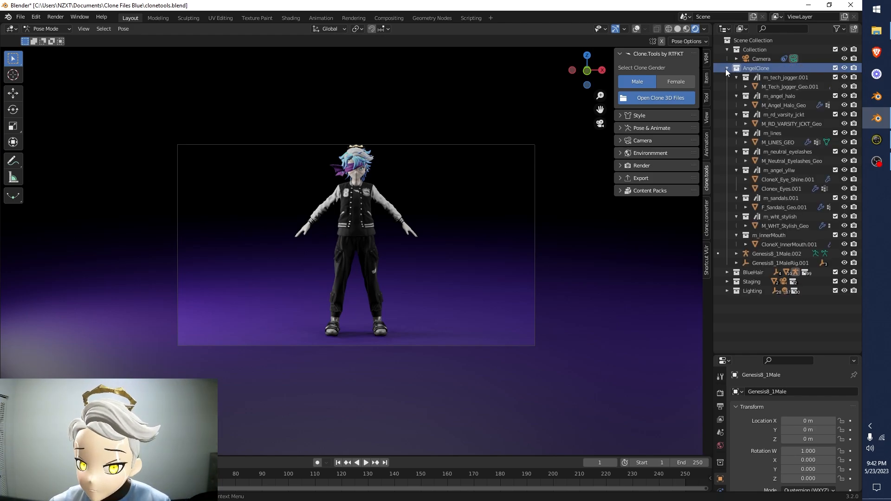
pyautogui.click(755, 253)
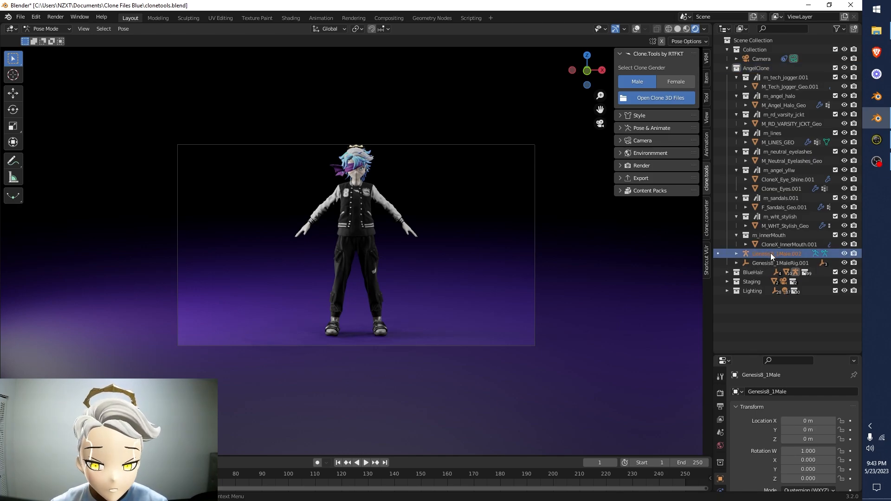
pyautogui.click(637, 29)
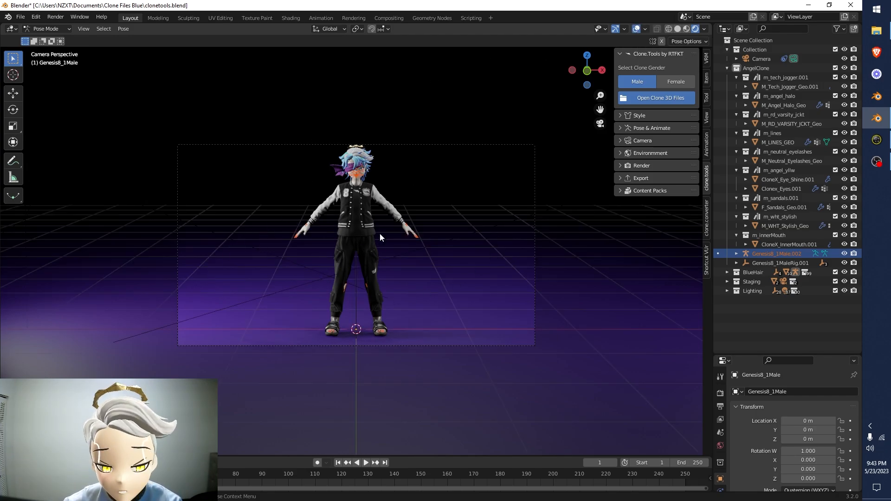
pyautogui.click(57, 28)
pyautogui.click(55, 36)
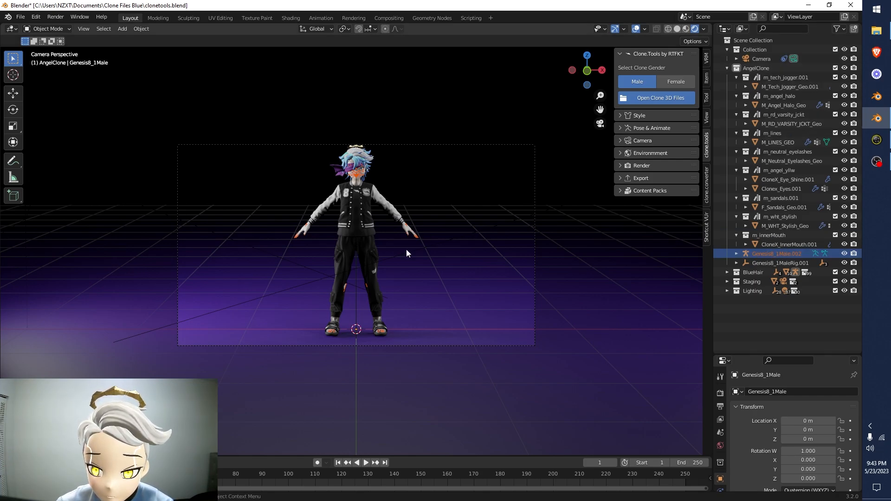
# Try to move only AngelClone's armature sideways along the X axis and undo the move
pyautogui.press('g')
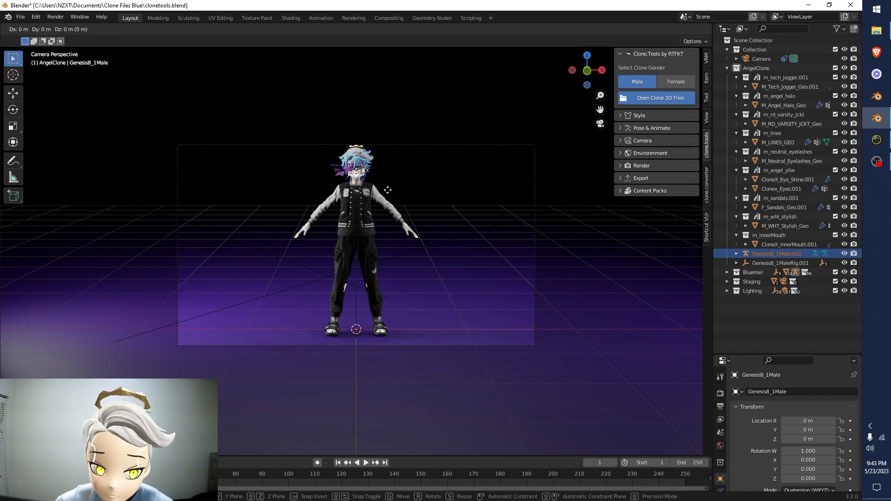
pyautogui.press('x')
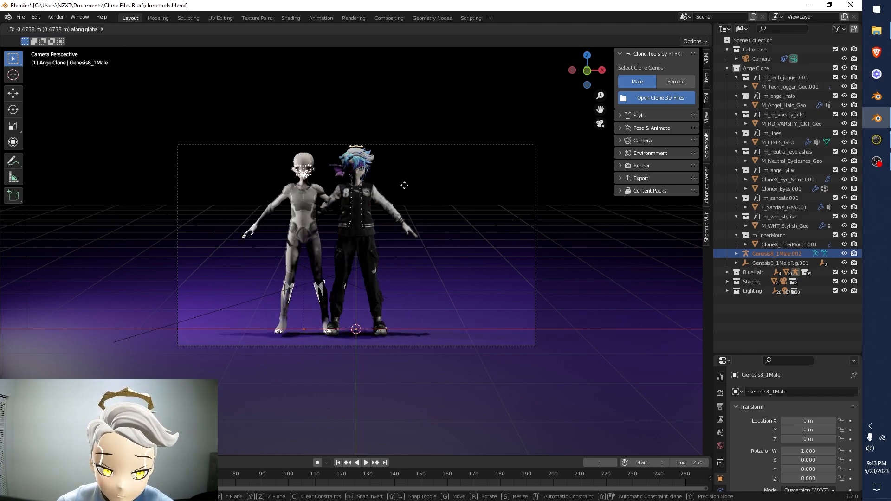
pyautogui.click(448, 187)
pyautogui.hotkey('ctrl', 'z')
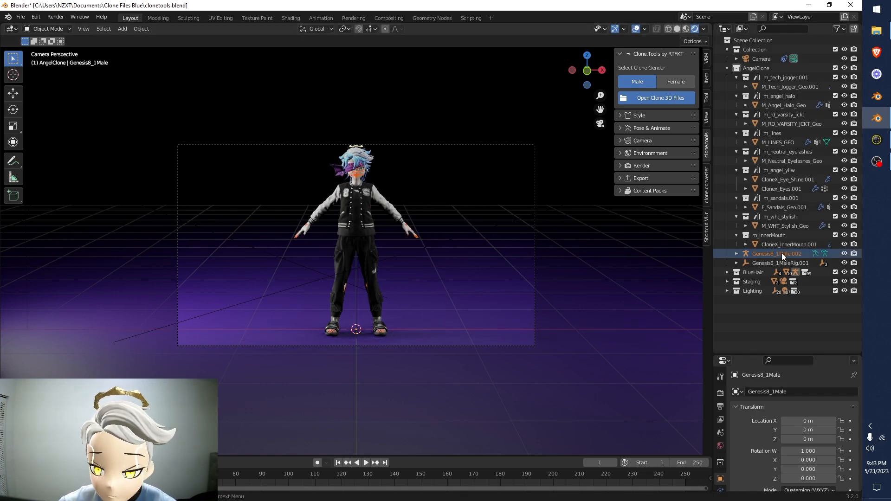
# Select AngelClone's items from M_Tech_Jogger_Geo.001 through CloneX_Male_SuitGeo.001, including the armature's head and suit meshes, and move them about -1.2 m along X
pyautogui.click(764, 87)
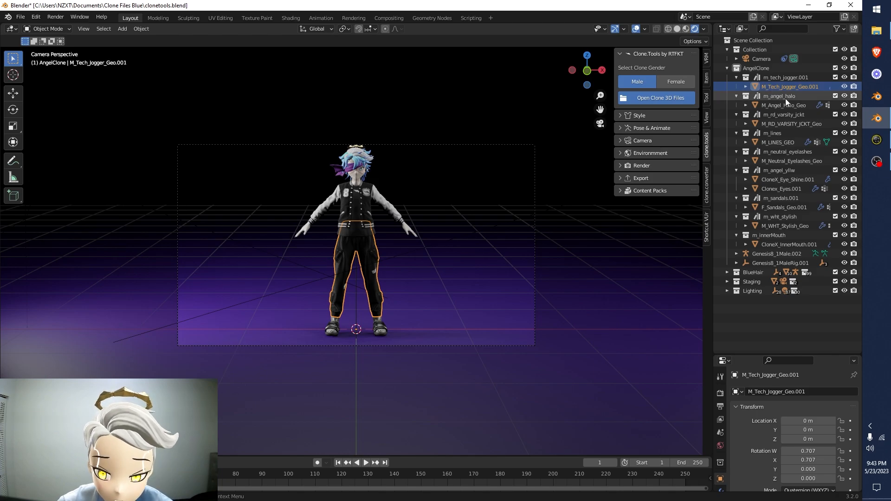
pyautogui.keyDown('shift'); pyautogui.click(781, 245); pyautogui.keyUp('shift')
pyautogui.keyDown('shift'); pyautogui.click(767, 255); pyautogui.keyUp('shift')
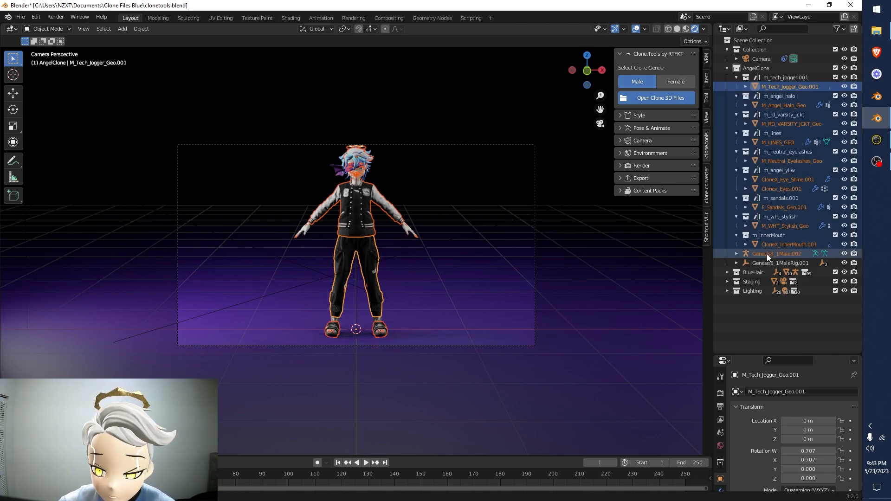
pyautogui.click(736, 253)
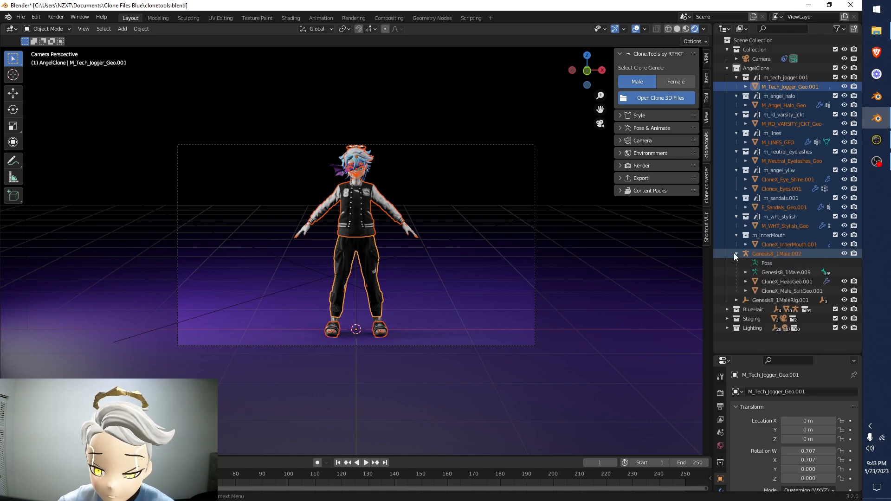
pyautogui.keyDown('shift'); pyautogui.click(775, 289); pyautogui.keyUp('shift')
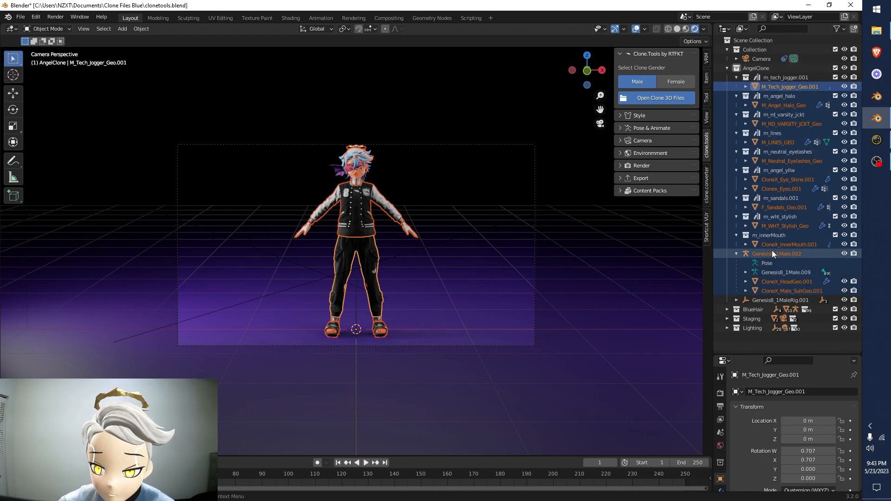
pyautogui.click(774, 86)
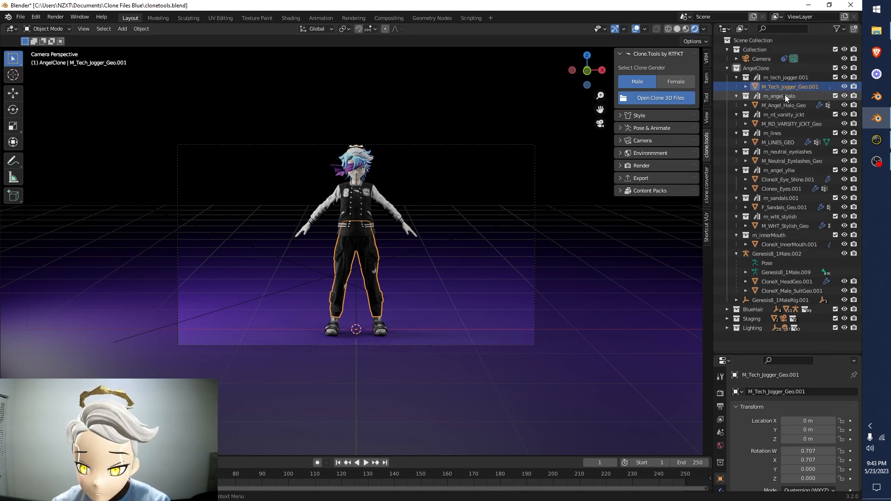
pyautogui.keyDown('shift'); pyautogui.click(784, 290); pyautogui.keyUp('shift')
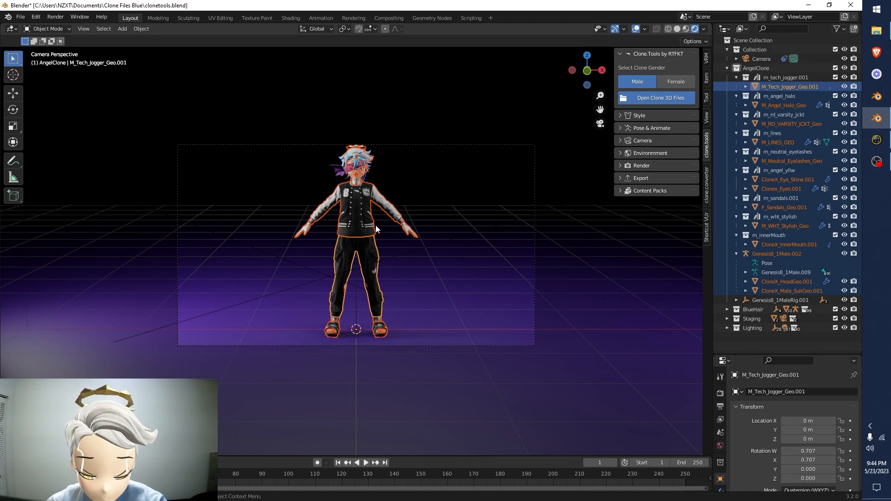
pyautogui.press('g')
pyautogui.press('x')
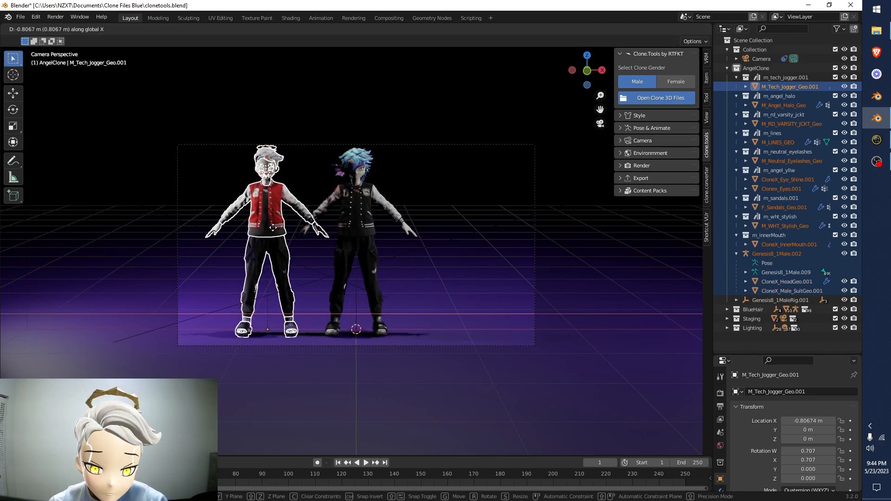
pyautogui.click(243, 227)
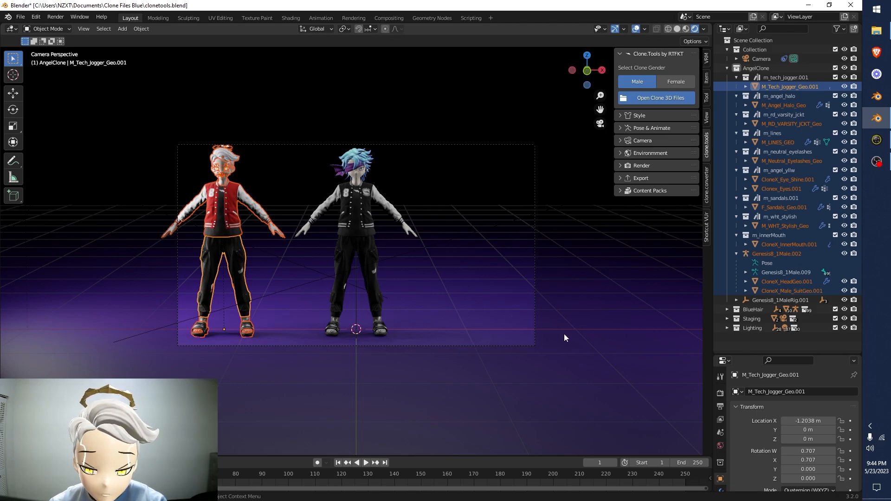
# Hide the viewport overlays, examine both clones standing side by side up close, and deselect everything
pyautogui.click(636, 29)
pyautogui.scroll(3, 318, 127)
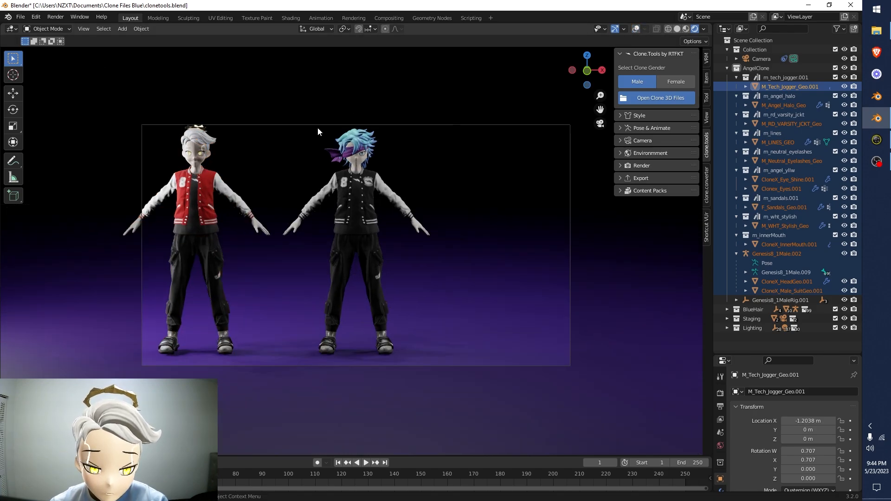
pyautogui.scroll(5, 250, 136)
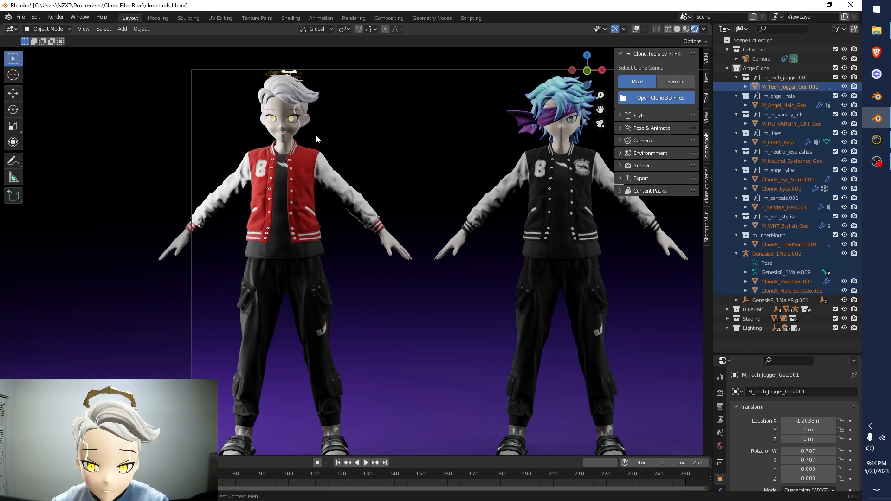
pyautogui.scroll(-3, 261, 269)
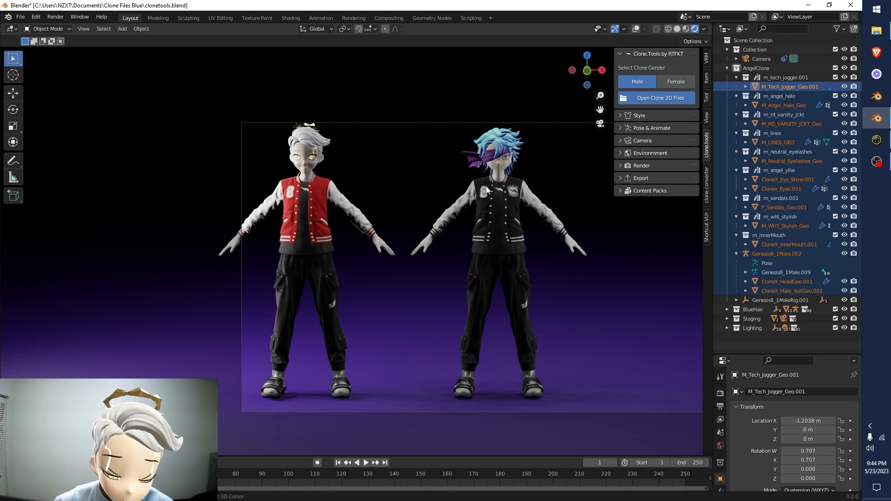
pyautogui.keyDown('shift'); pyautogui.moveTo(484, 184); pyautogui.dragTo(466, 193, button='middle'); pyautogui.keyUp('shift')
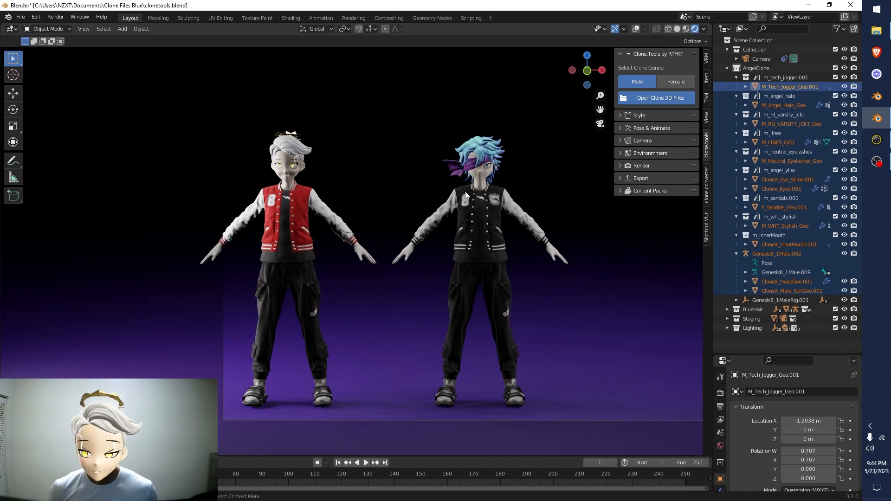
pyautogui.click(754, 339)
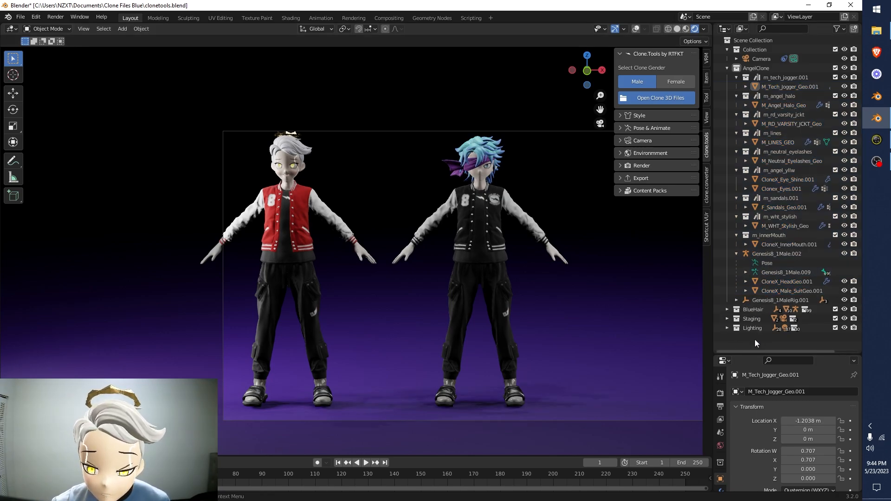
# Expand the BlueHair collection and select AngelClone's Genesis8_1Male.002 armature
pyautogui.click(727, 309)
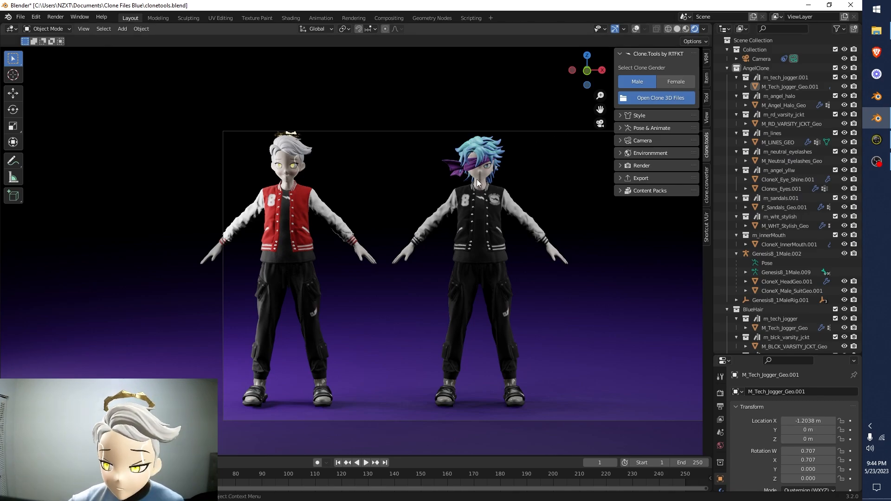
pyautogui.scroll(-6, 801, 216)
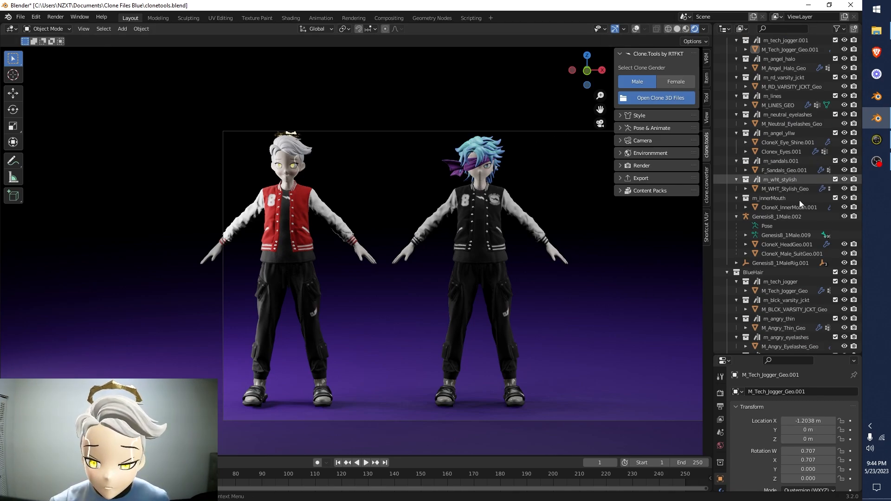
pyautogui.click(759, 144)
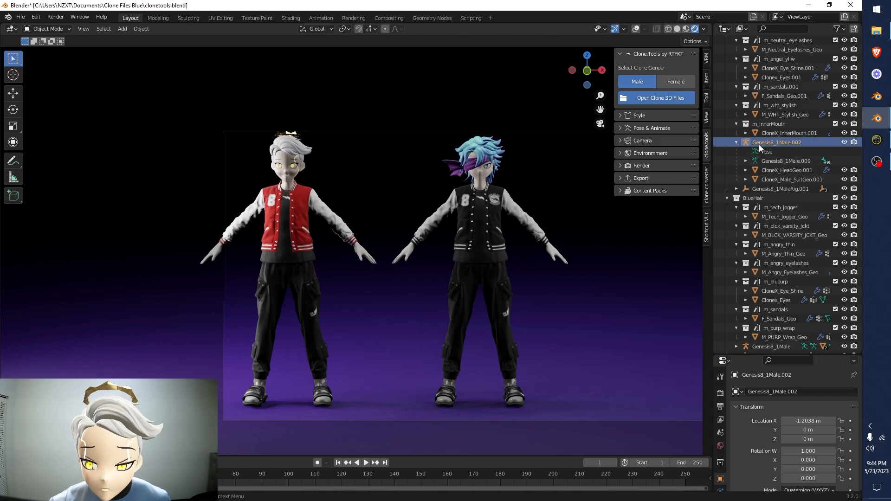
# Collapse all sub-collections inside AngelClone and BlueHair, along with AngelClone's Genesis8_1Male.002 armature hierarchy
pyautogui.scroll(6, 778, 142)
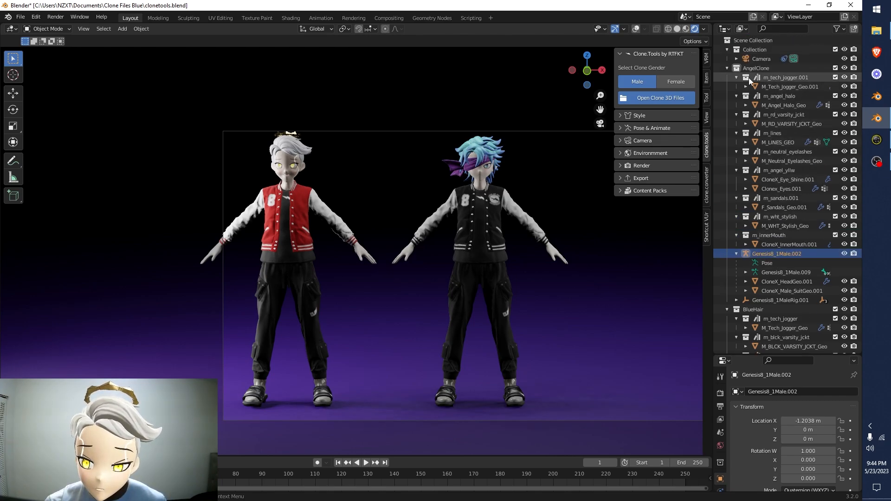
pyautogui.click(737, 78)
pyautogui.click(737, 86)
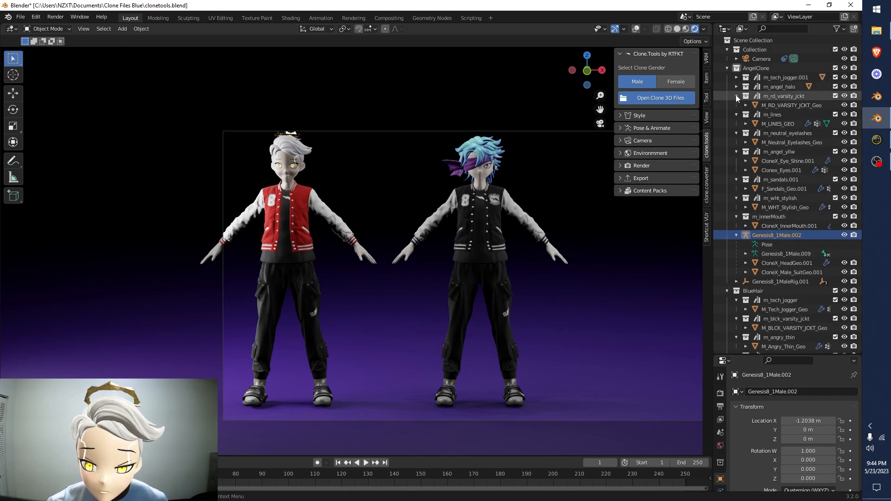
pyautogui.click(737, 96)
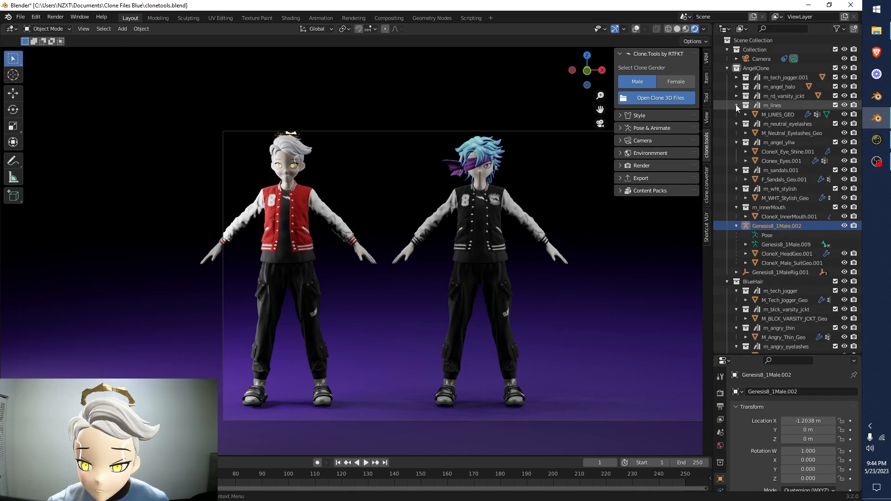
pyautogui.click(736, 105)
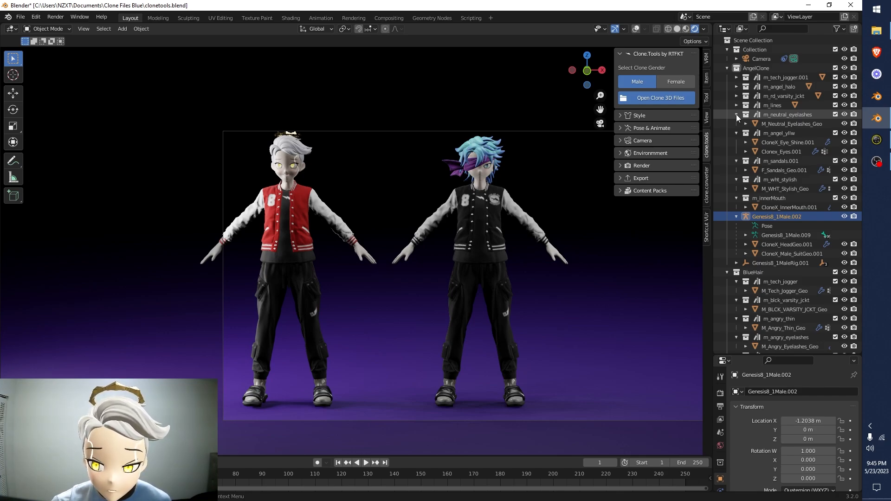
pyautogui.click(736, 115)
pyautogui.click(736, 124)
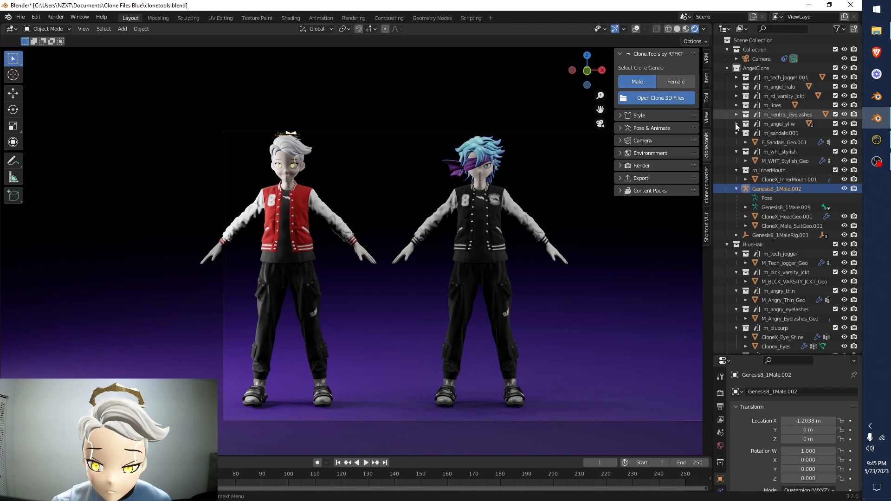
pyautogui.click(735, 133)
pyautogui.click(736, 140)
pyautogui.click(736, 148)
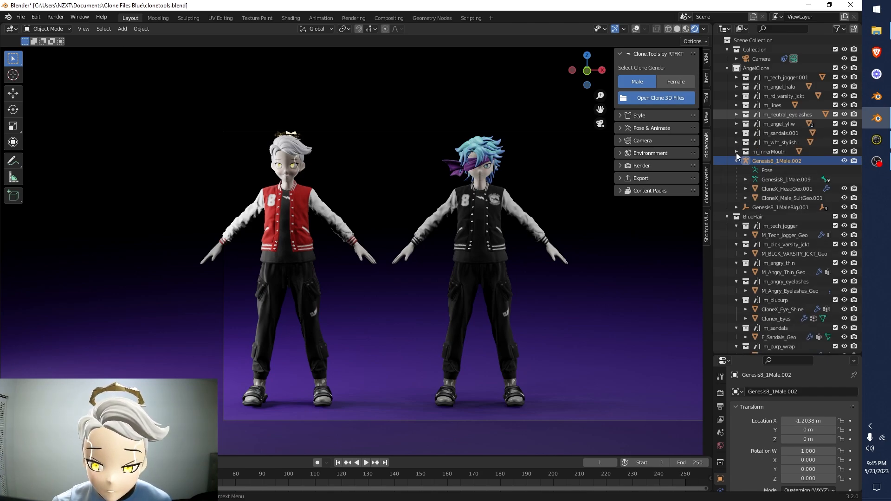
pyautogui.click(736, 157)
pyautogui.scroll(-1, 742, 163)
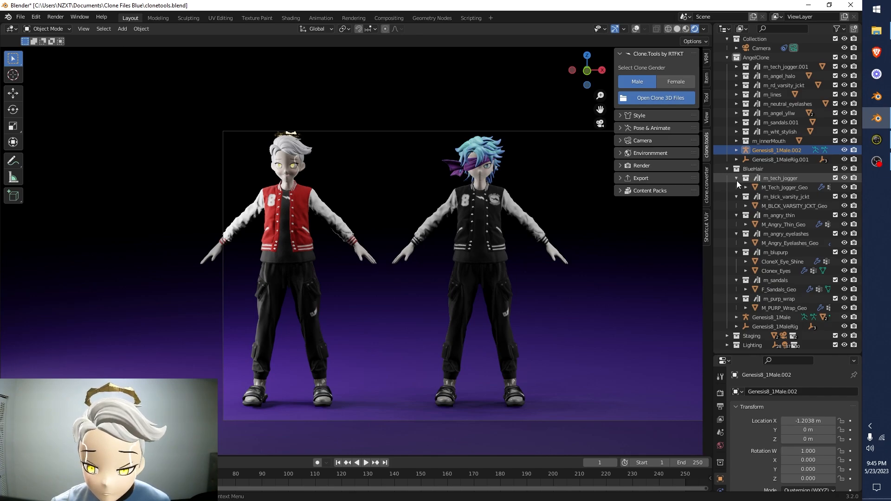
pyautogui.moveTo(737, 180); pyautogui.dragTo(739, 244)
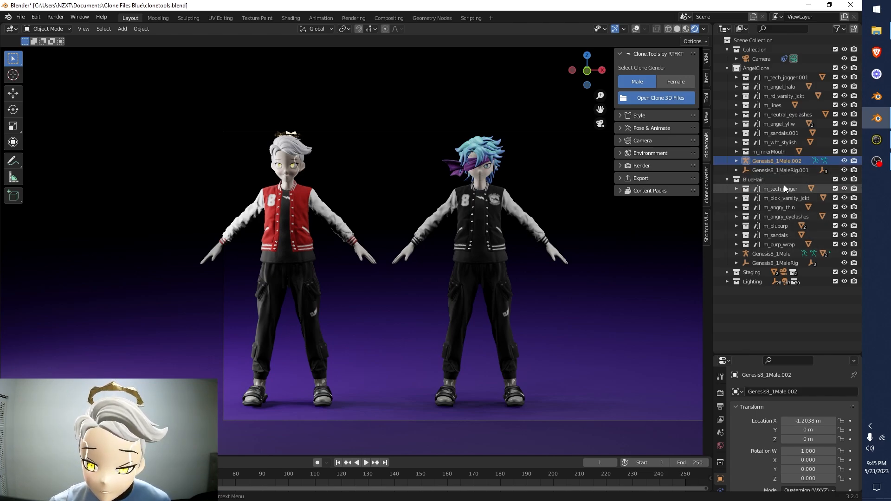
# Delete the Genesis8_1MaleRig.001 and Top_ctrl_zero.001 empties from the AngelClone collection
pyautogui.click(756, 170)
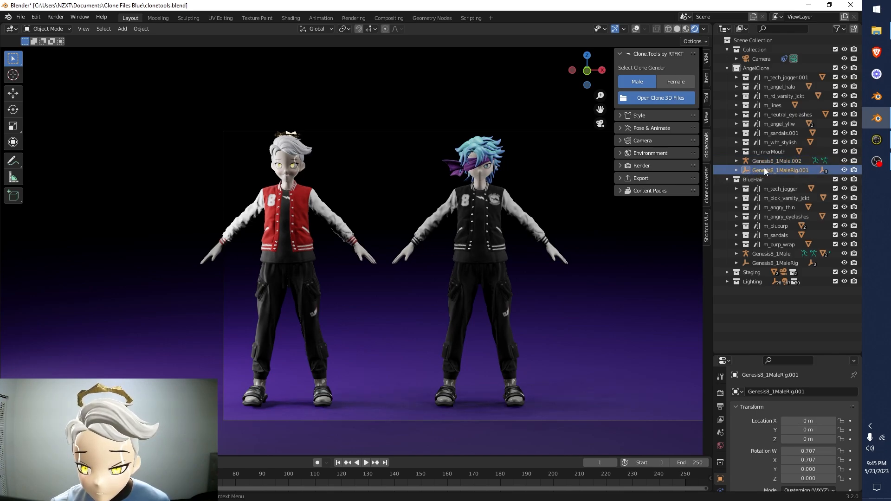
pyautogui.click(736, 170)
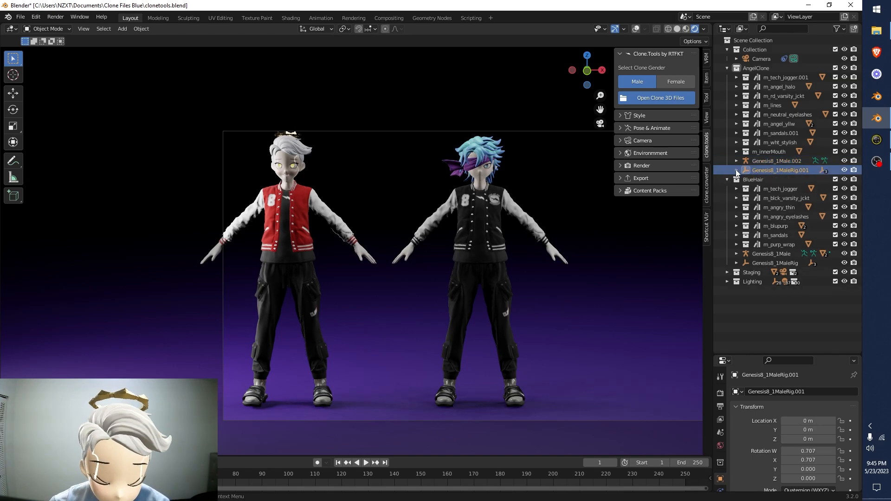
pyautogui.click(736, 170)
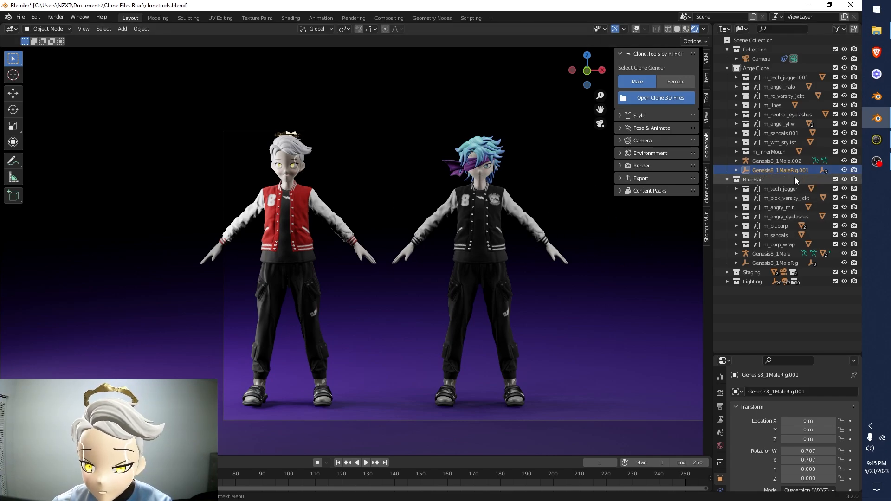
pyautogui.press('Delete')
pyautogui.click(771, 169)
pyautogui.click(762, 159)
pyautogui.press('Delete')
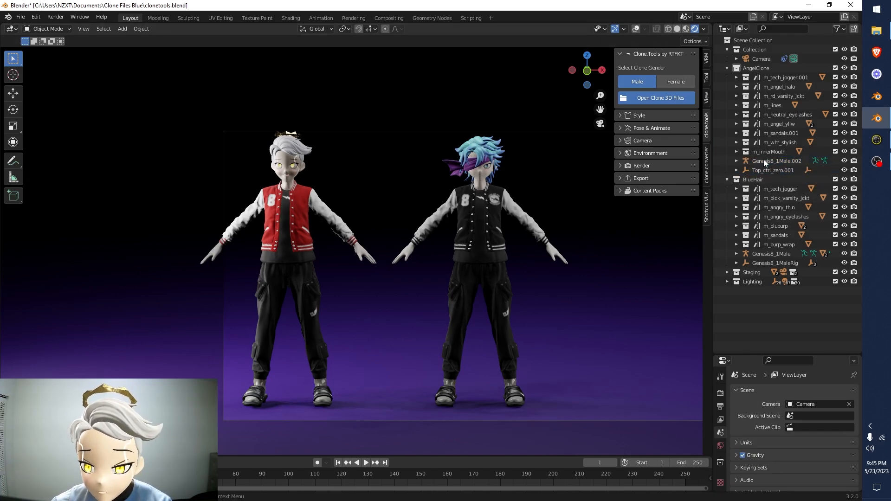
pyautogui.click(773, 172)
pyautogui.press('Delete')
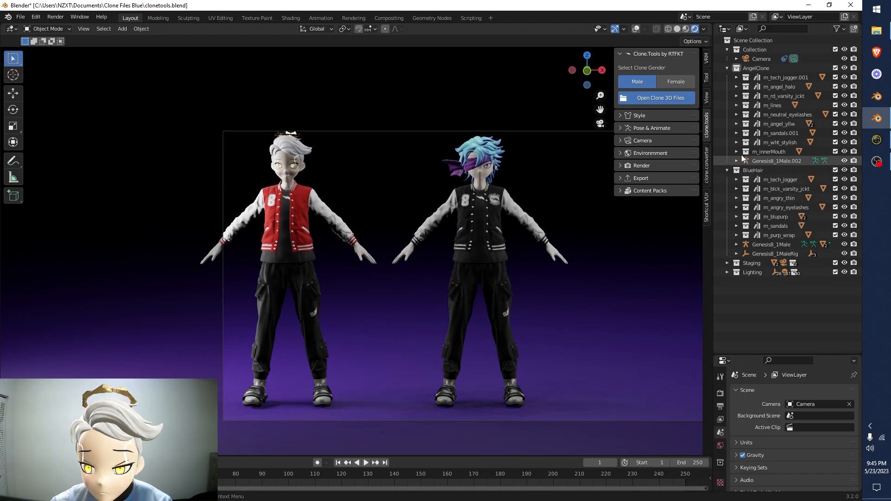
# Delete the Genesis8_1MaleRig and Controls empties from the BlueHair collection
pyautogui.click(765, 255)
pyautogui.press('Delete')
pyautogui.click(766, 254)
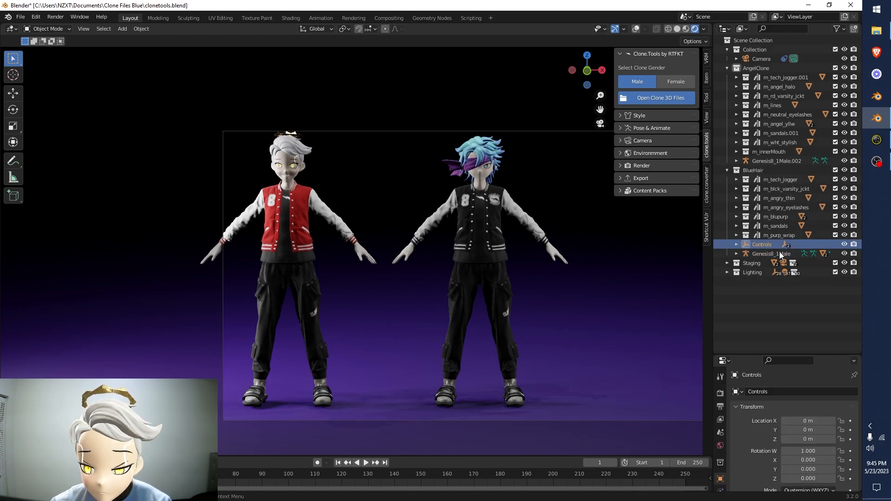
pyautogui.press('Delete')
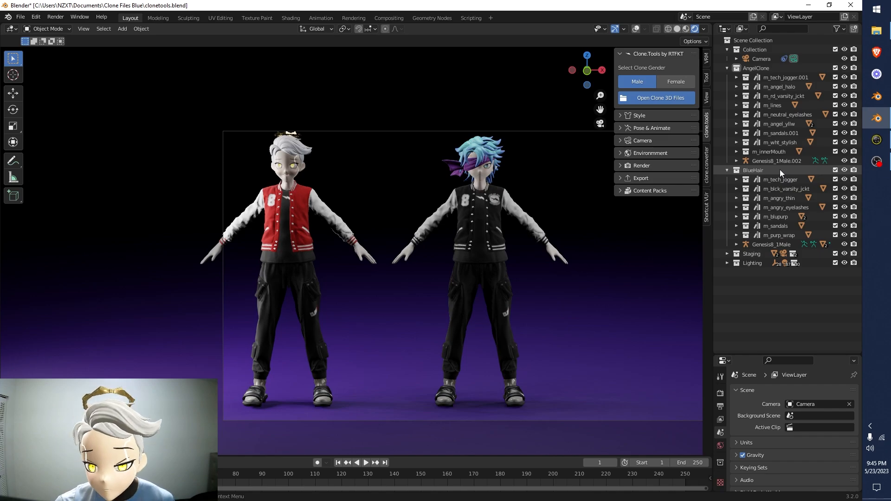
# Rename the Genesis8_1Male armature in the BlueHair collection to BlueHair
pyautogui.click(770, 244)
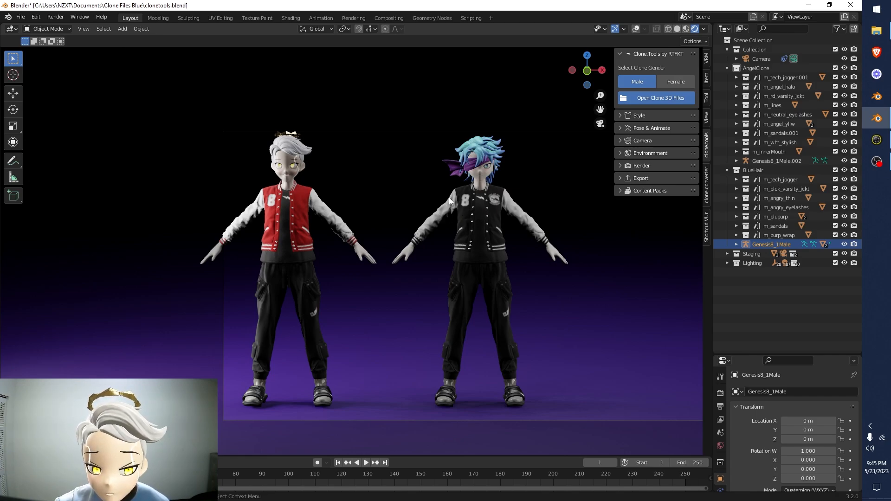
pyautogui.click(785, 161)
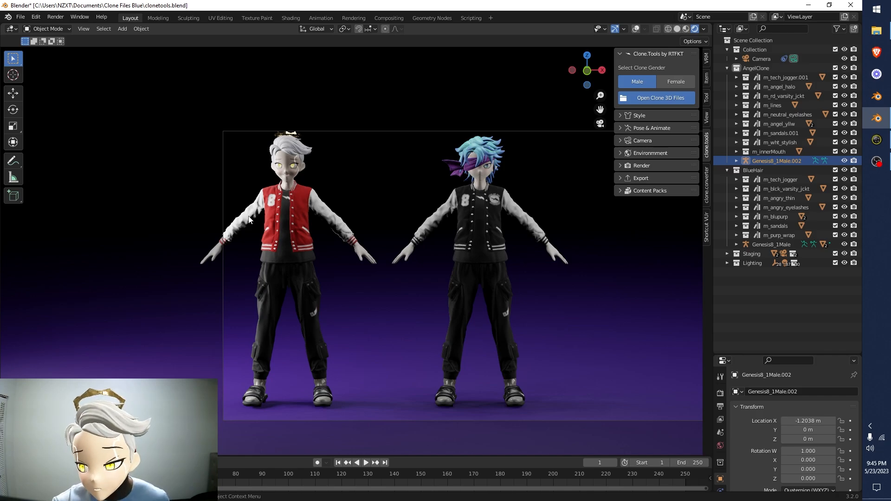
pyautogui.doubleClick(771, 244)
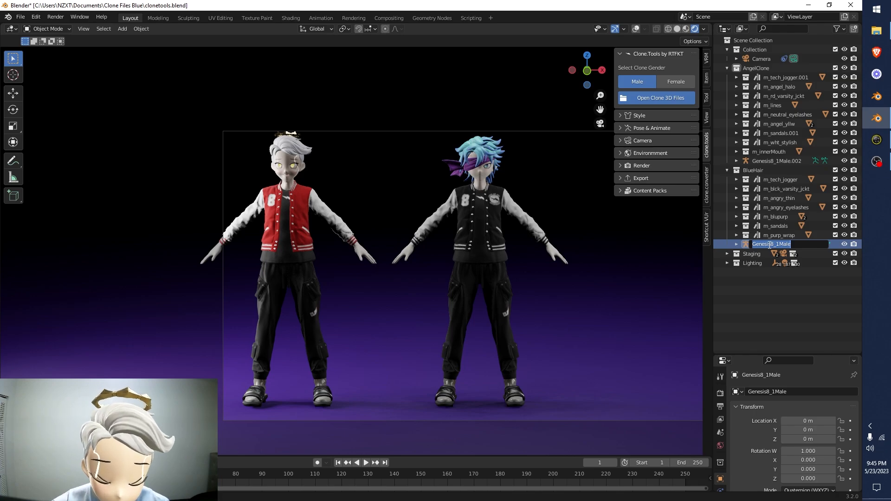
pyautogui.write('BlueHair')
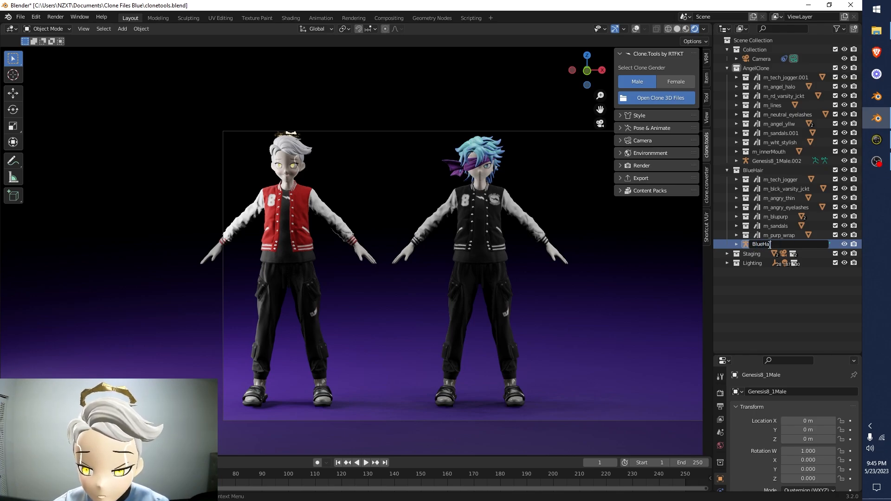
pyautogui.press('Return')
# Rename the Genesis8_1Male.002 armature in the AngelClone collection to AngelClone
pyautogui.doubleClick(774, 162)
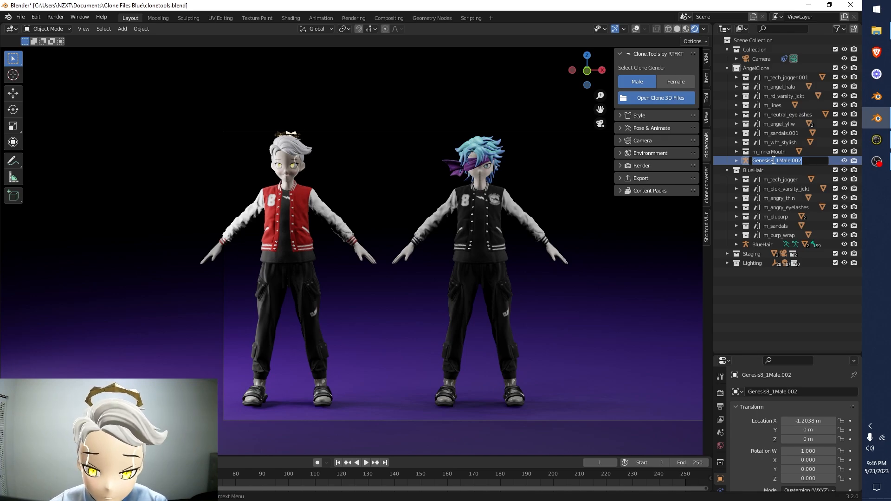
pyautogui.write('AngelClone')
pyautogui.press('Return')
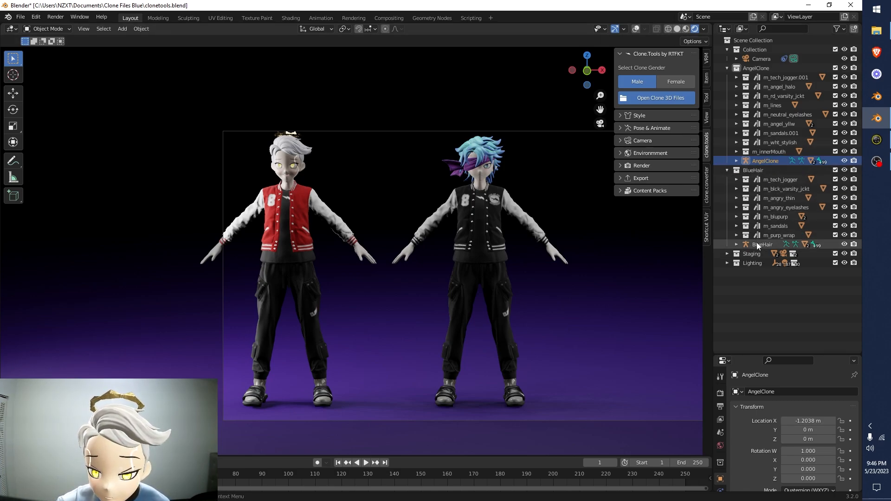
# Show the Clone.Tools pose library, try the Female Default Pose on the AngelClone armature and replace it with the Male Default Pose
pyautogui.click(650, 128)
pyautogui.click(649, 142)
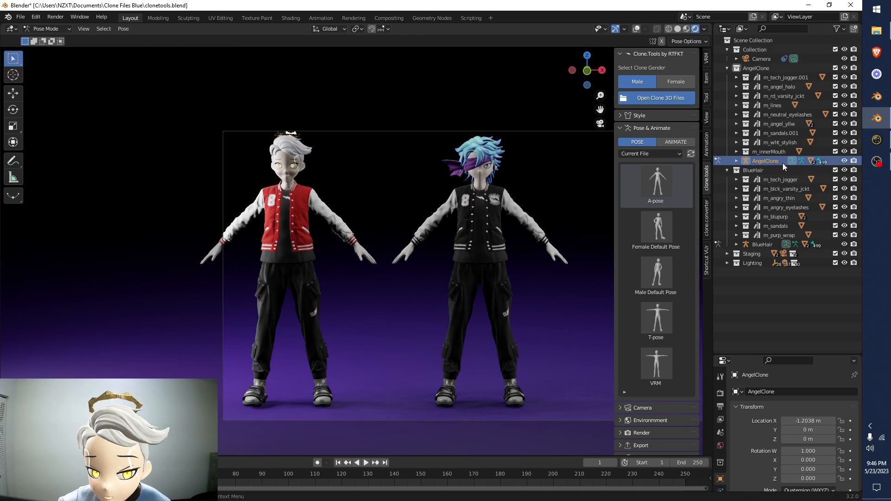
pyautogui.click(659, 227)
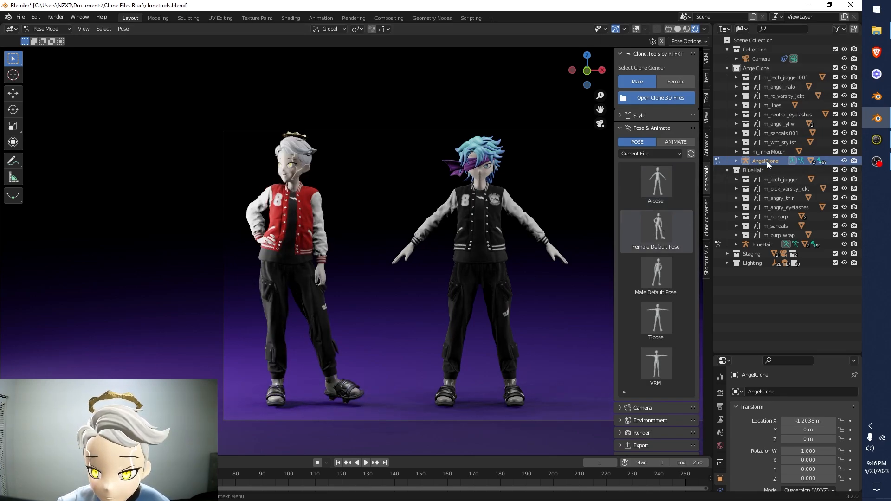
pyautogui.click(651, 276)
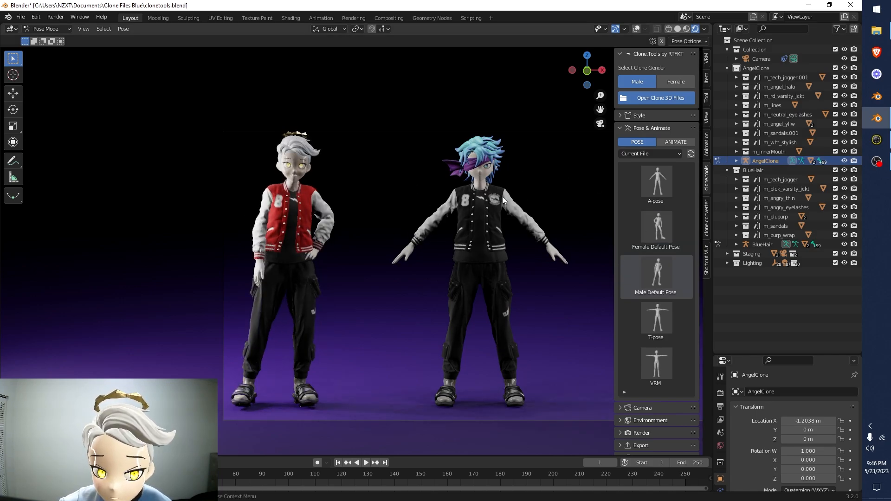
# Select the BlueHair armature and try the T-pose and Male Default Pose on it, ending with the Female Default Pose
pyautogui.click(756, 244)
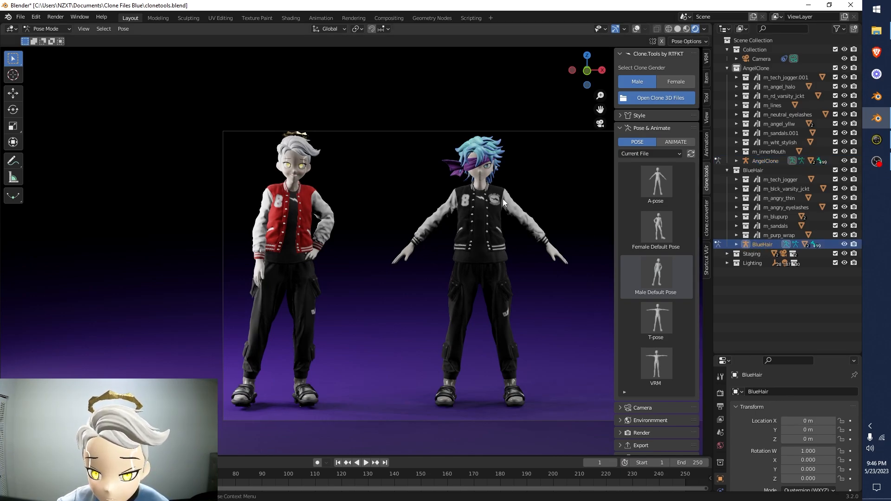
pyautogui.click(648, 234)
pyautogui.click(660, 308)
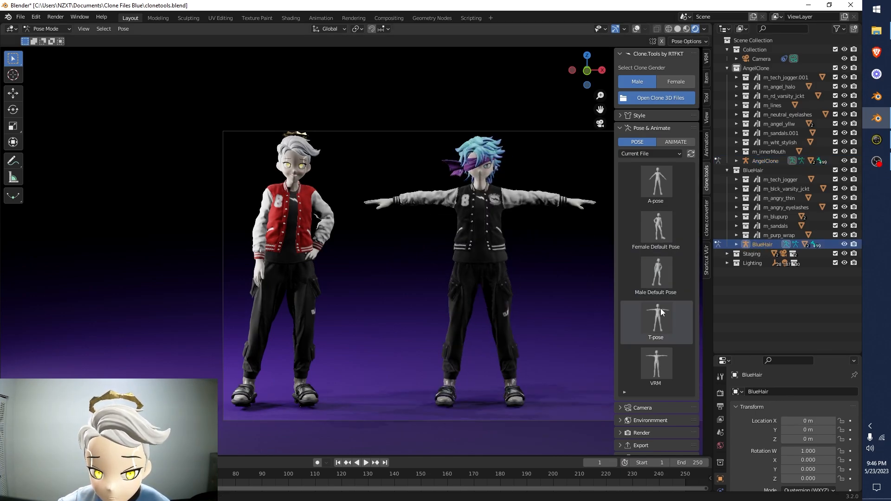
pyautogui.click(648, 273)
pyautogui.click(649, 234)
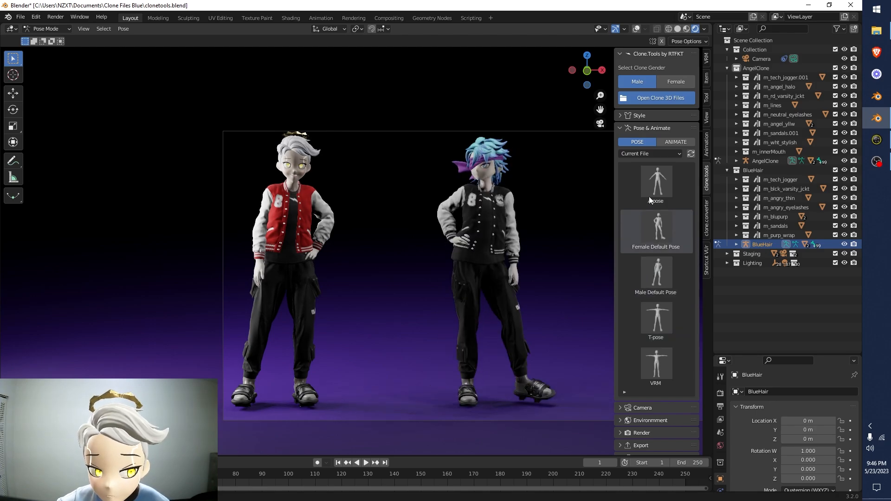
# Load the [RTFKT] Male Poses library, try several sitting poses on BlueHair and settle on Male Sitting Pose.006
pyautogui.click(644, 152)
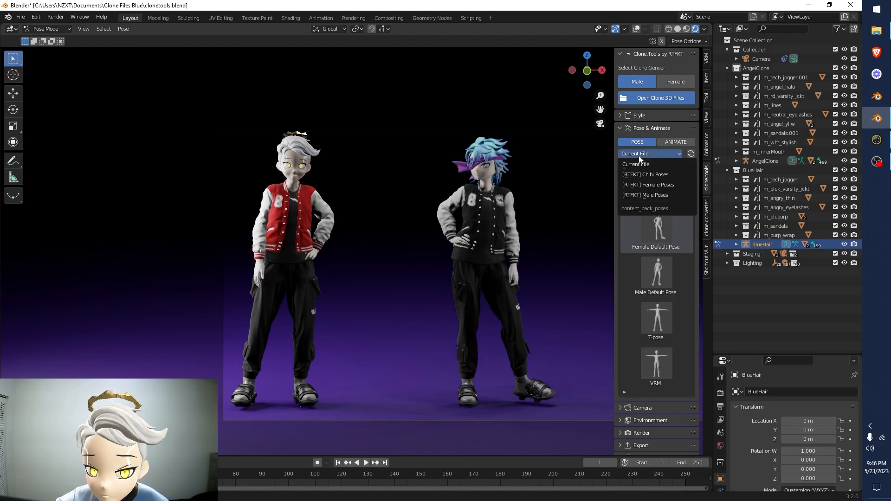
pyautogui.click(634, 194)
pyautogui.scroll(-15, 659, 200)
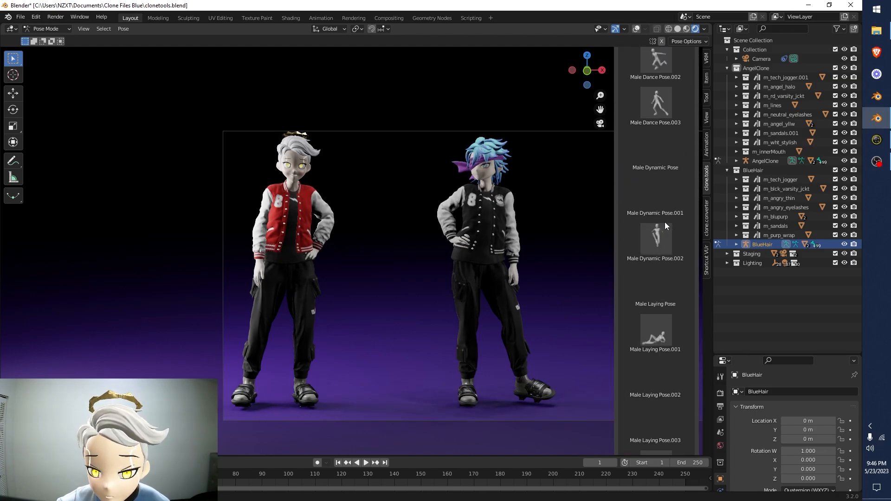
pyautogui.click(654, 165)
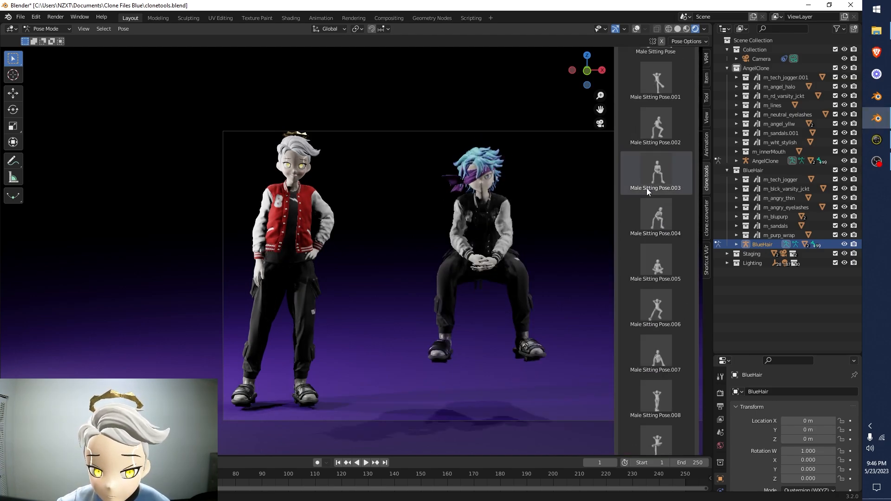
pyautogui.click(657, 130)
pyautogui.click(652, 211)
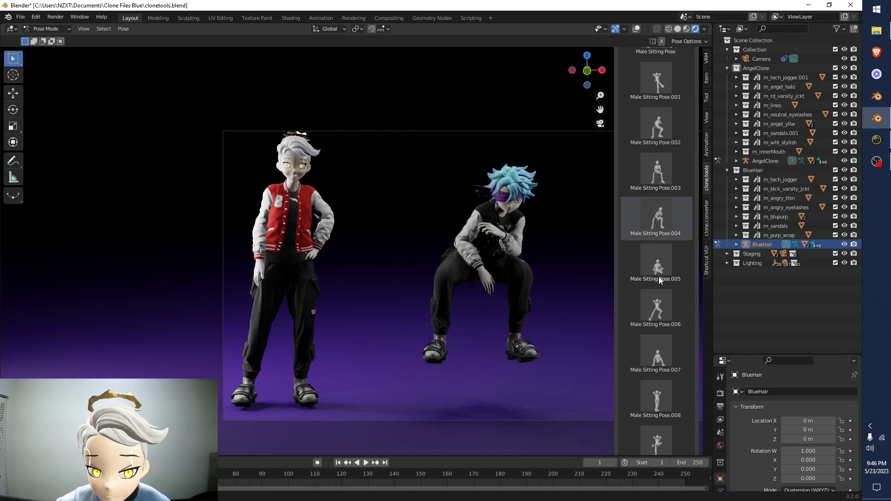
pyautogui.click(654, 302)
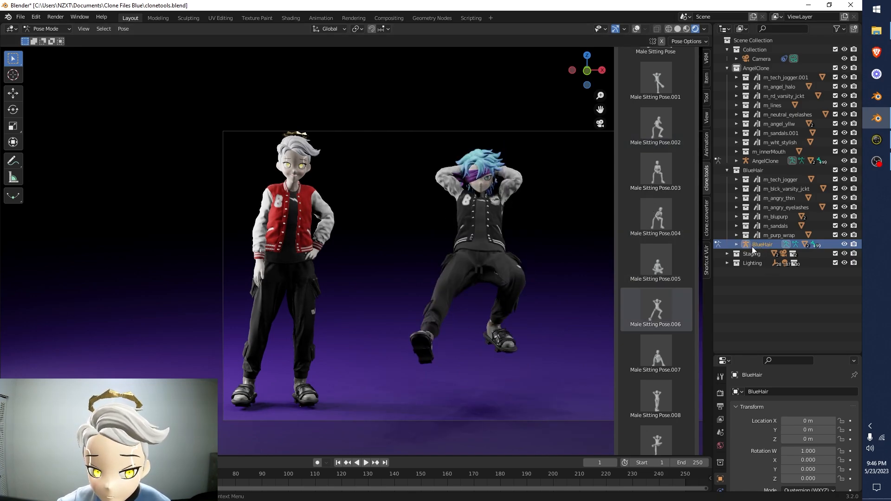
# Select the AngelClone armature, try Male Sitting Pose.004 and .007 on it, and settle on Male Sitting Pose.008
pyautogui.click(759, 161)
pyautogui.click(655, 215)
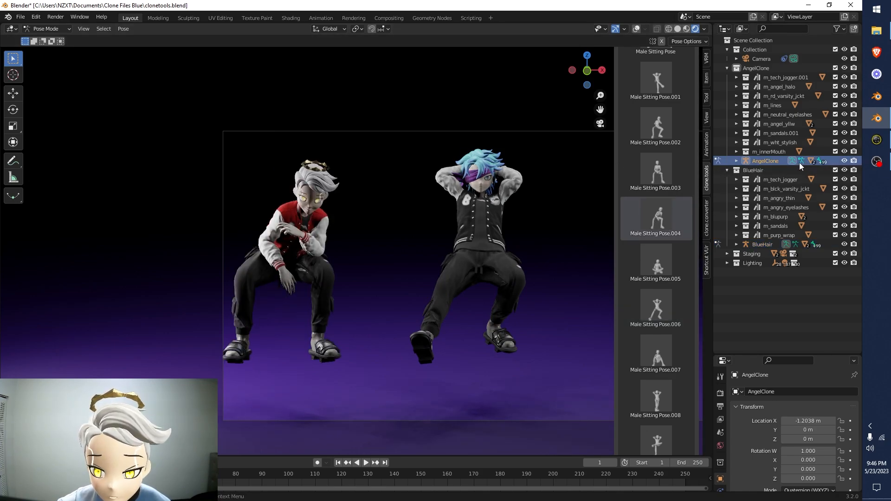
pyautogui.click(651, 359)
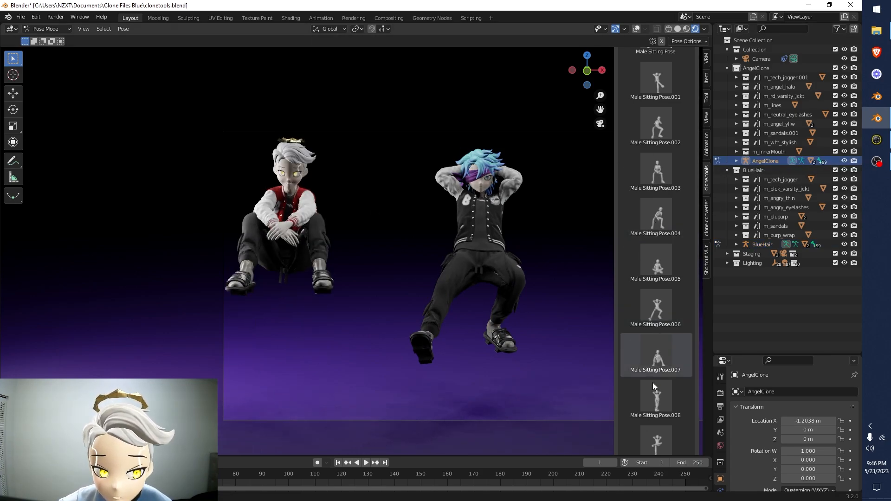
pyautogui.click(659, 406)
# Examine the two posed clones together in the scene from different distances and angles
pyautogui.scroll(-2, 654, 390)
pyautogui.moveTo(473, 281); pyautogui.dragTo(470, 277, button='middle')
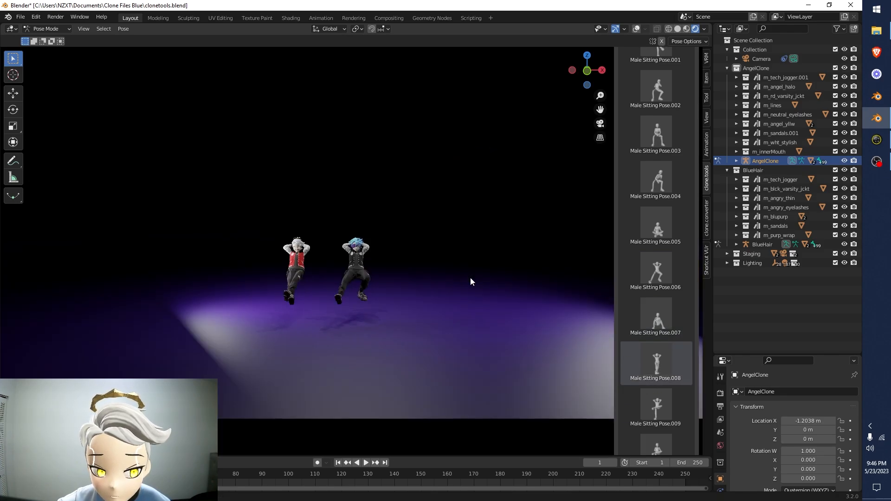
pyautogui.scroll(8, 402, 272)
pyautogui.moveTo(364, 293); pyautogui.dragTo(324, 302, button='middle')
pyautogui.moveTo(261, 309); pyautogui.dragTo(341, 316, button='middle')
pyautogui.scroll(-2, 285, 311)
pyautogui.scroll(1, 341, 316)
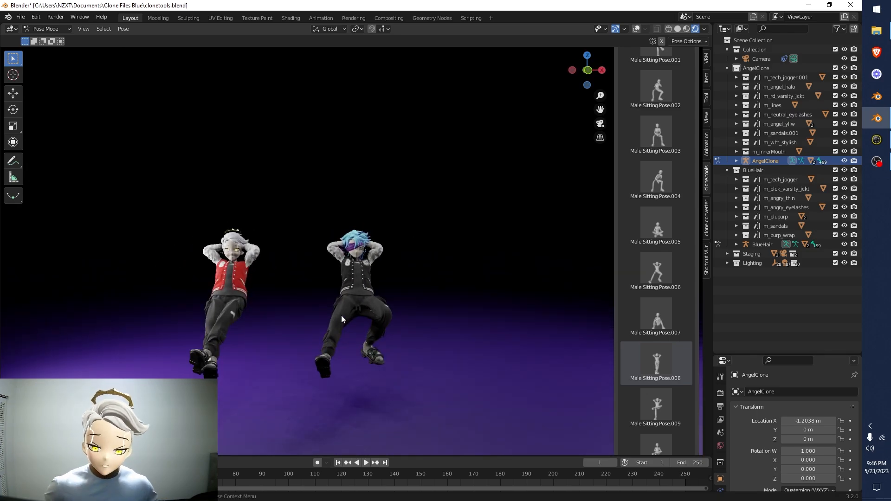